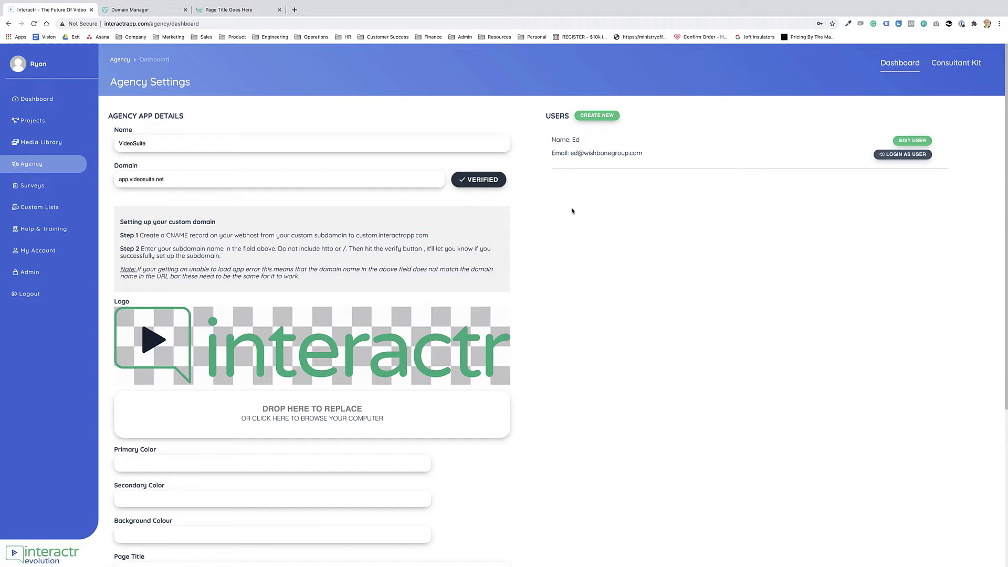
- Scroll down the Interactr Agency Settings page
{"action": "scroll", "coordinate": [558, 225], "scroll_direction": "down", "scroll_amount": 5}
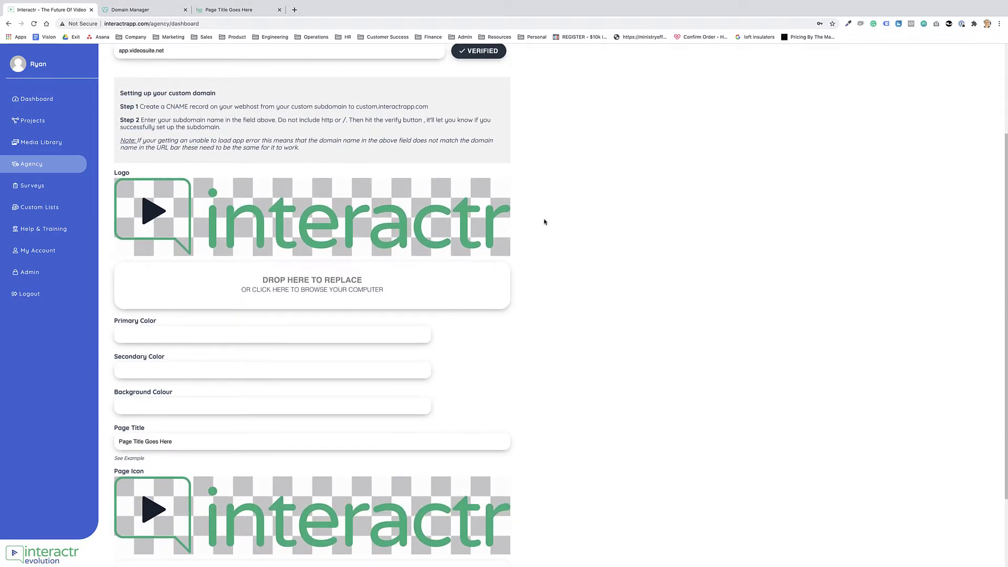
- Preview the app.videosuite.net login page tab, then return to the Interactr agency settings
{"action": "mouse_move", "coordinate": [82, 3]}
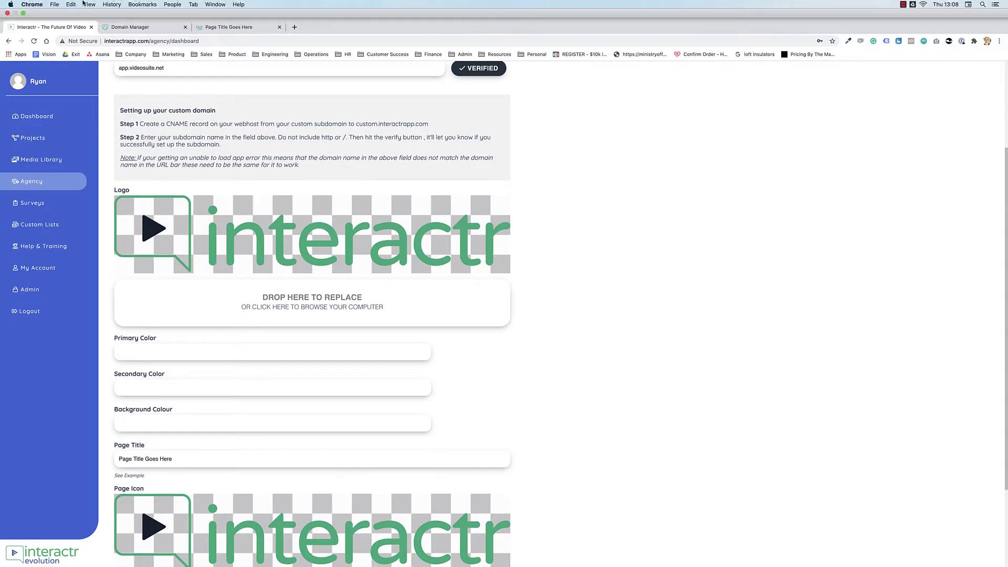
{"action": "left_click", "coordinate": [24, 15]}
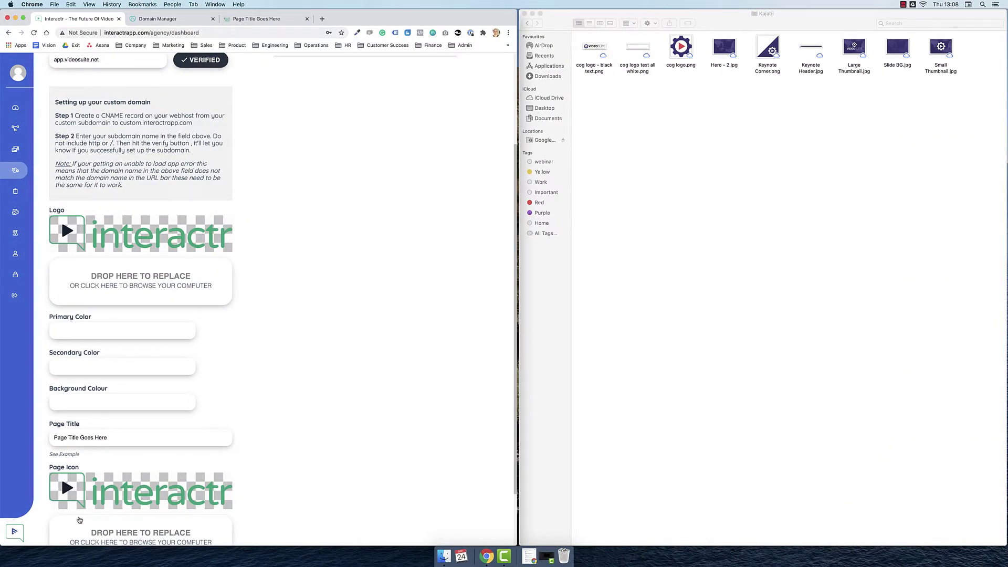
{"action": "left_click", "coordinate": [22, 19]}
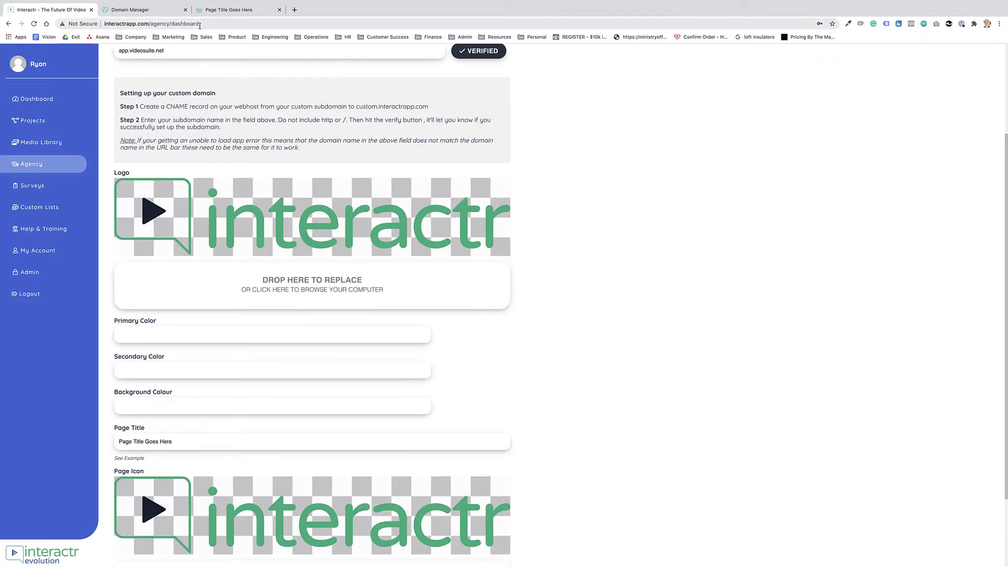
{"action": "left_click", "coordinate": [224, 12]}
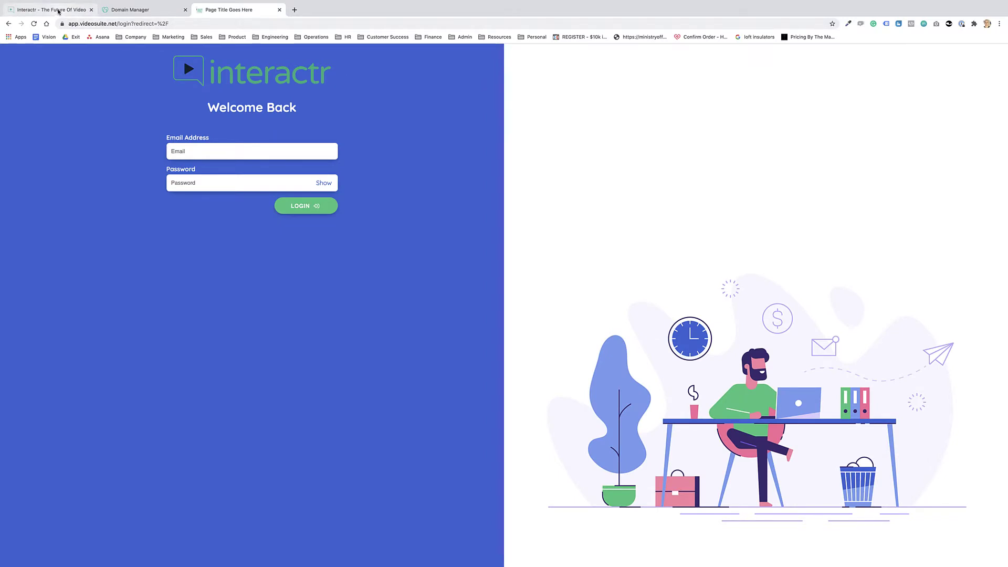
{"action": "left_click", "coordinate": [58, 11]}
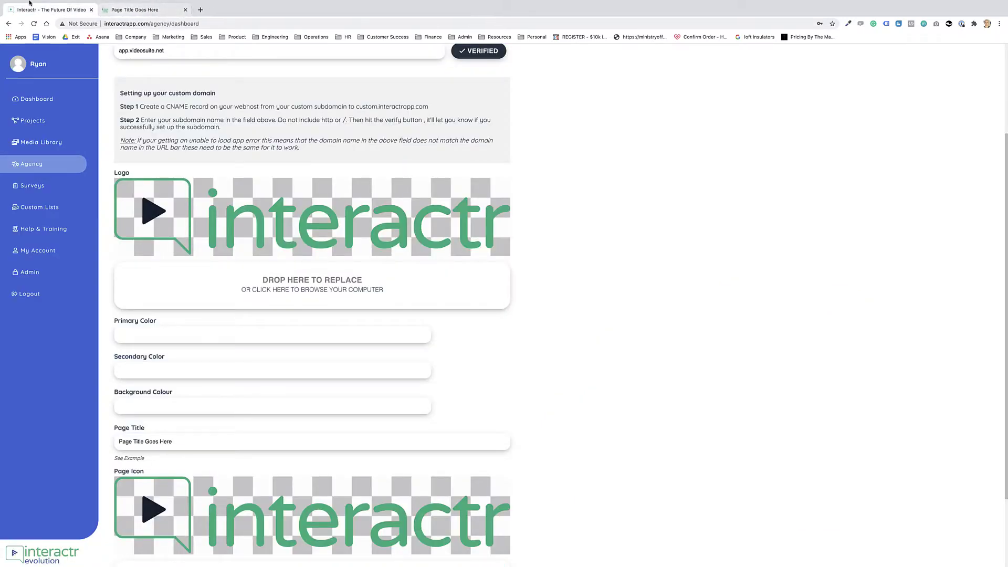
- Upload 'cog logo - black text.png' from Finder as the agency Logo
{"action": "left_click", "coordinate": [24, 13]}
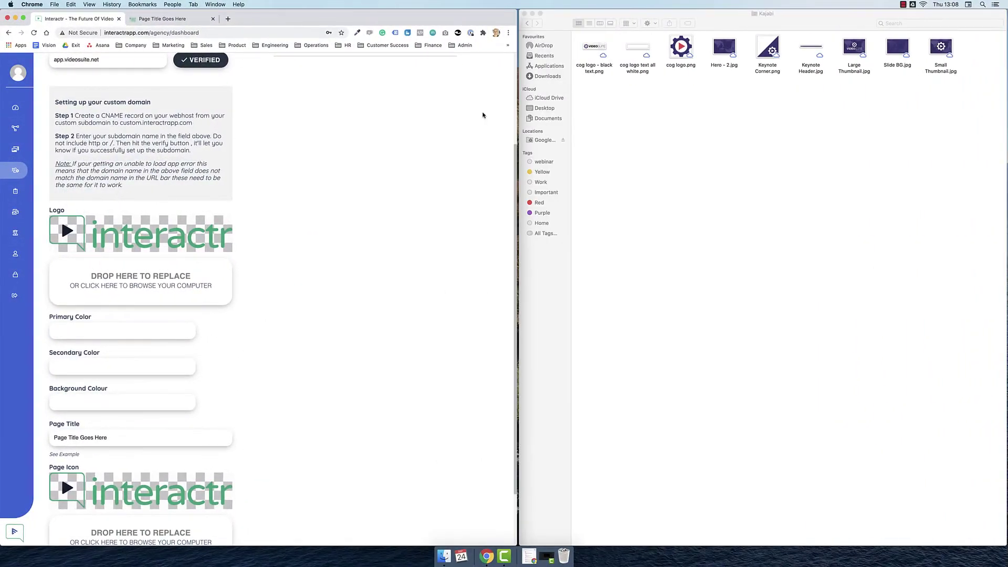
{"action": "left_click", "coordinate": [593, 48]}
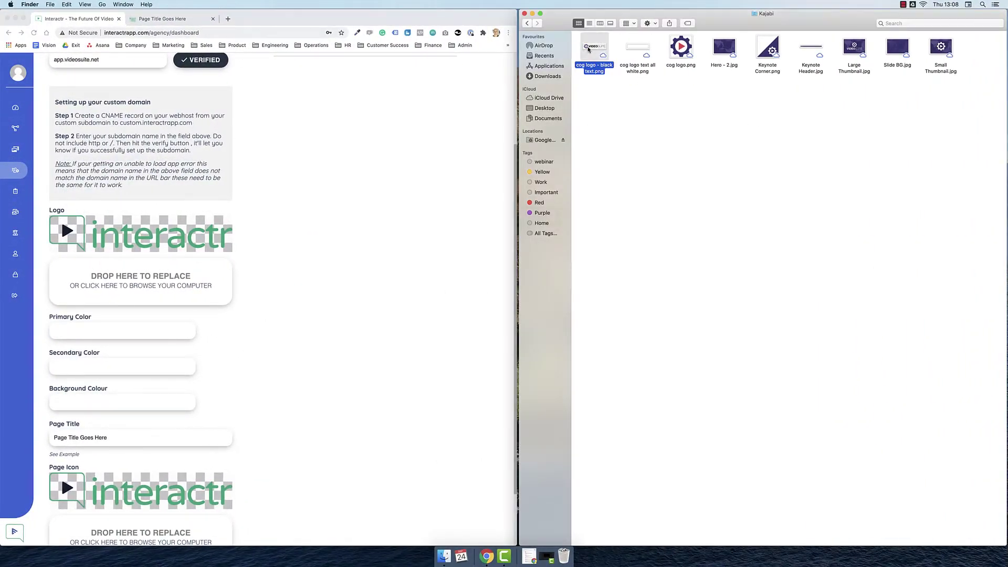
{"action": "left_click_drag", "start_coordinate": [594, 49], "coordinate": [190, 276]}
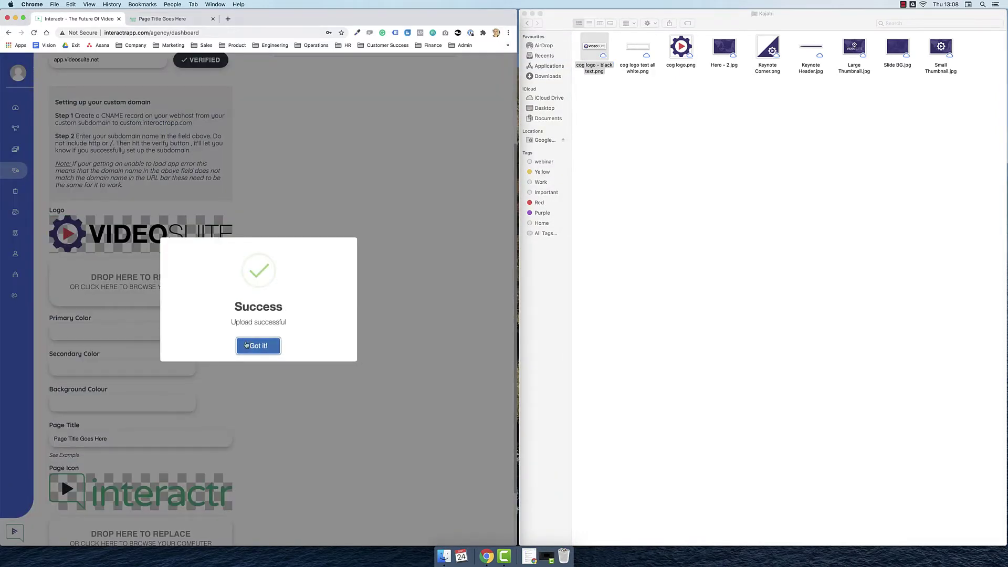
{"action": "left_click", "coordinate": [257, 348]}
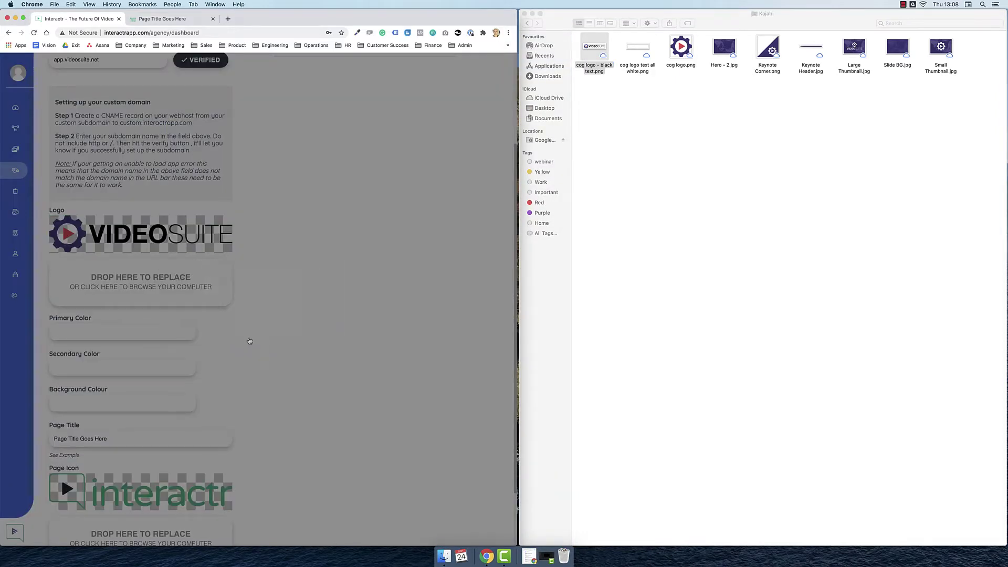
{"action": "left_click", "coordinate": [23, 18]}
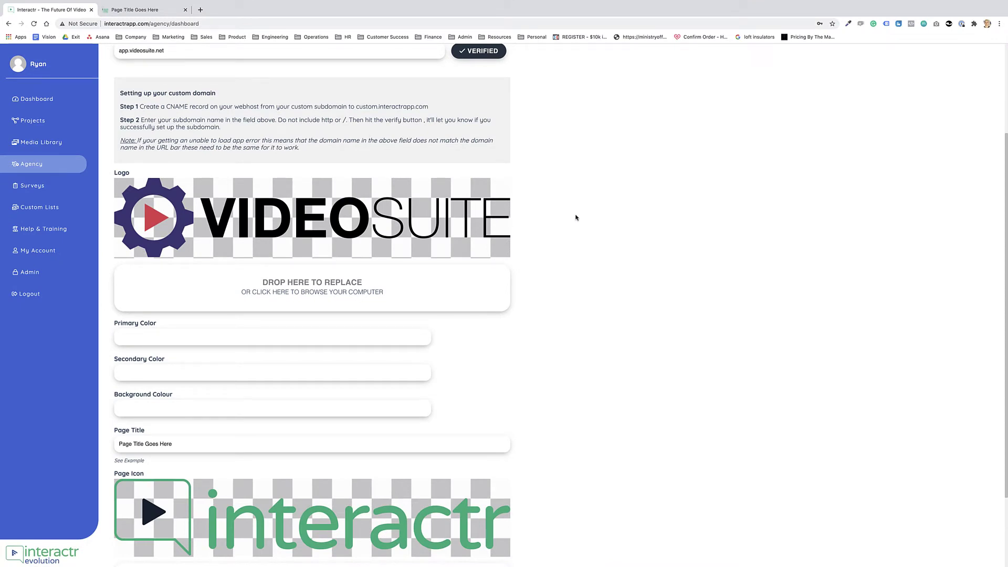
- Set the Primary Color to dark purple rgba(51, 35, 118, 1)
{"action": "scroll", "coordinate": [576, 218], "scroll_direction": "down", "scroll_amount": 2}
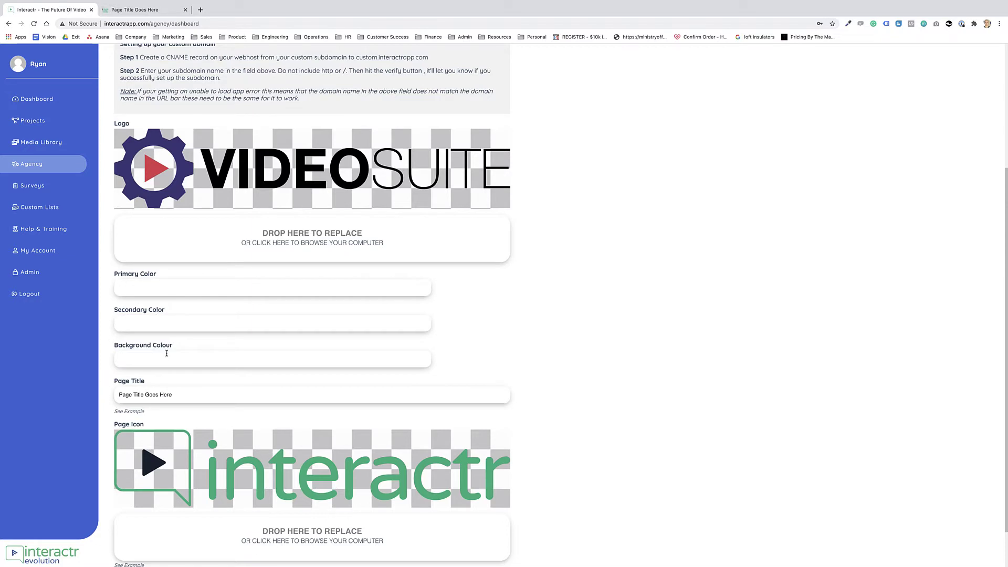
{"action": "left_click", "coordinate": [167, 288]}
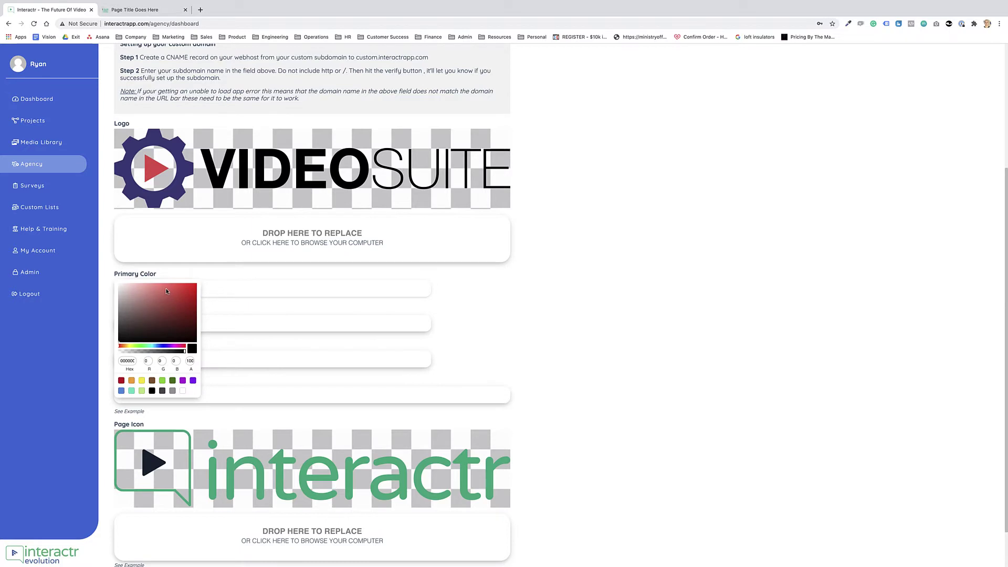
{"action": "left_click", "coordinate": [193, 380]}
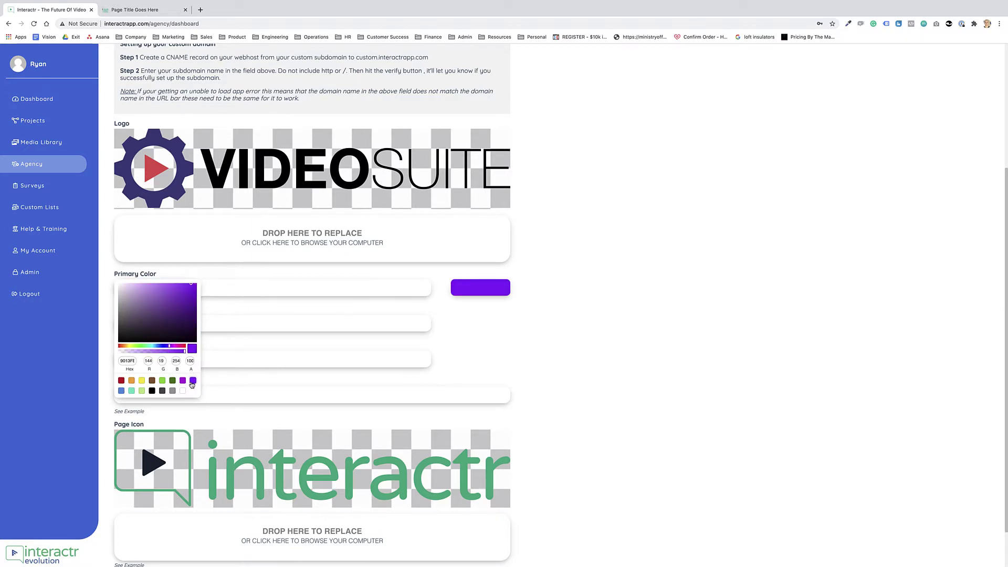
{"action": "left_click", "coordinate": [193, 298]}
{"action": "mouse_move", "coordinate": [195, 301]}
{"action": "left_mouse_down"}
{"action": "mouse_move", "coordinate": [153, 298]}
{"action": "mouse_move", "coordinate": [176, 321]}
{"action": "mouse_move", "coordinate": [166, 323]}
{"action": "mouse_move", "coordinate": [174, 317]}
{"action": "left_mouse_up"}
{"action": "left_click", "coordinate": [166, 346]}
{"action": "left_click", "coordinate": [170, 320]}
{"action": "left_click", "coordinate": [234, 310]}
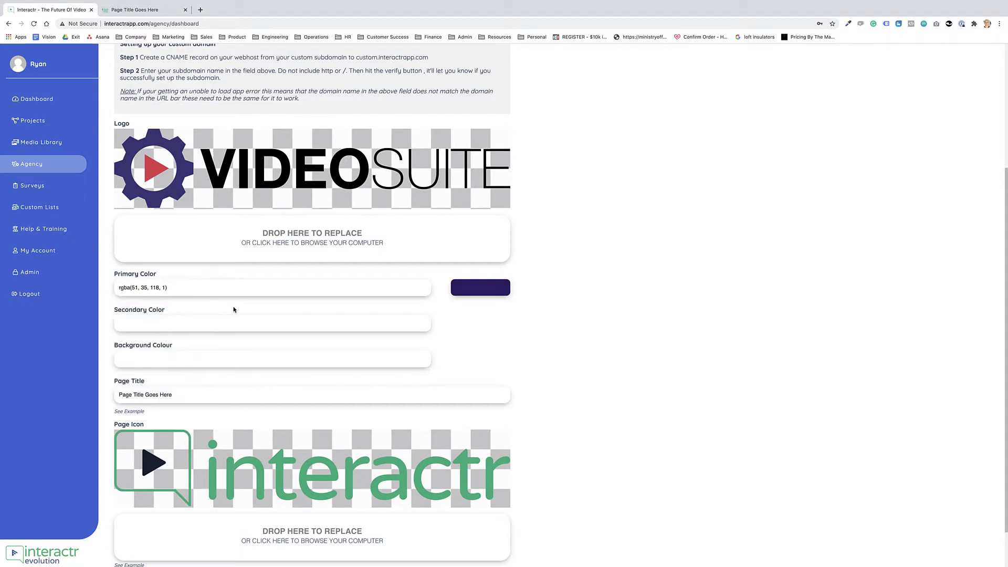
- Set the Secondary Color to orange-red rgba(202, 71, 22, 1)
{"action": "left_click", "coordinate": [171, 325]}
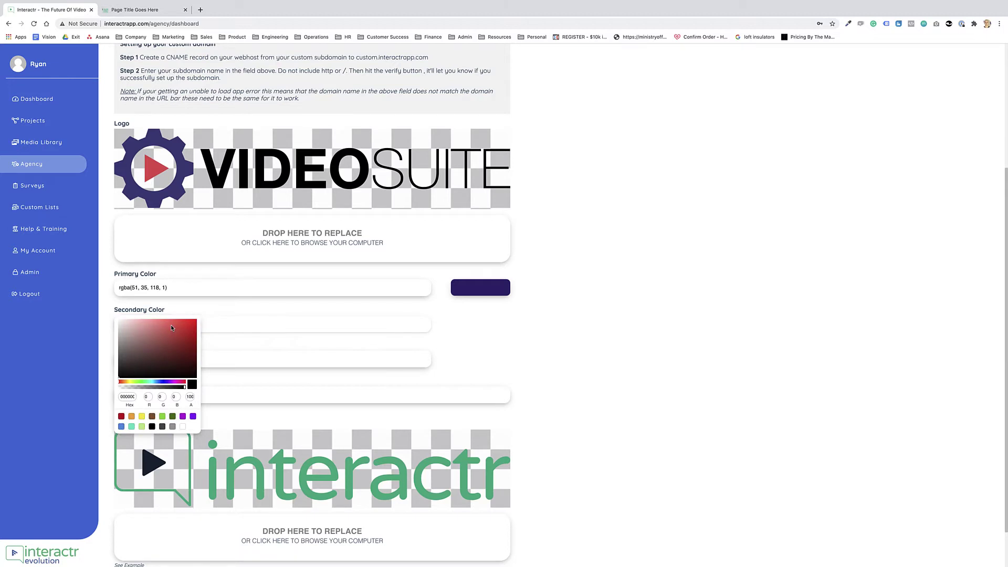
{"action": "left_click", "coordinate": [121, 384]}
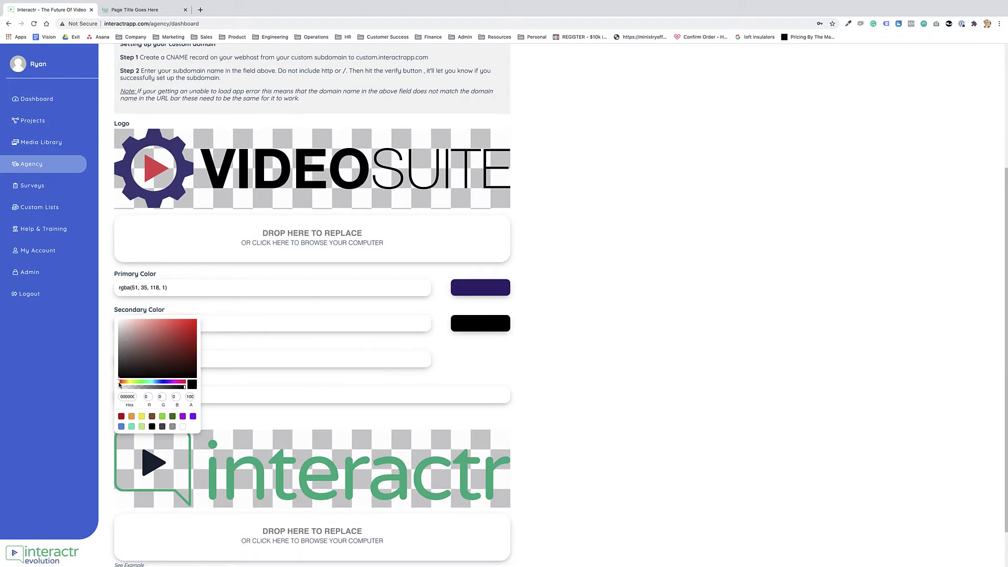
{"action": "left_click_drag", "start_coordinate": [119, 385], "coordinate": [123, 384]}
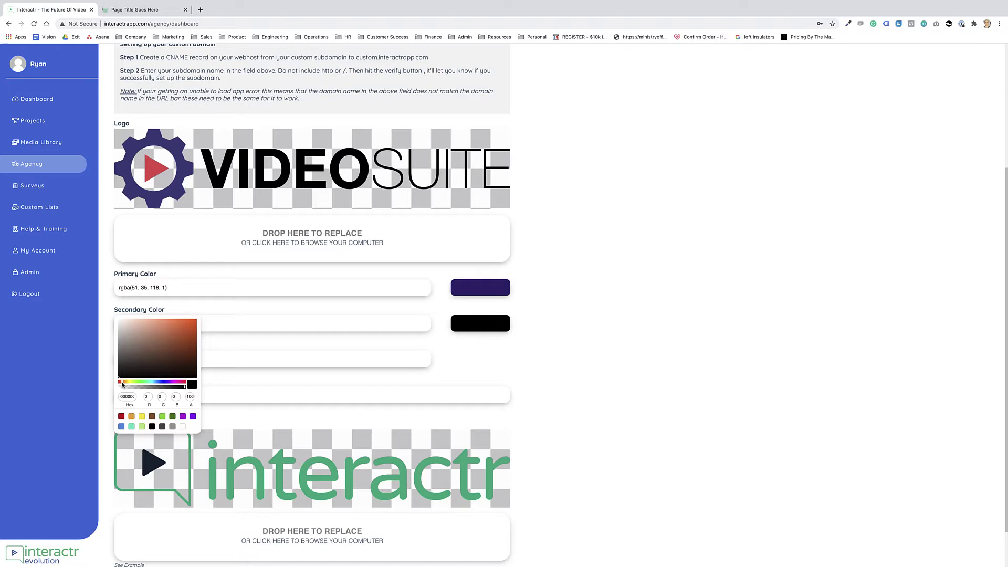
{"action": "left_click_drag", "start_coordinate": [184, 329], "coordinate": [189, 332]}
{"action": "left_click", "coordinate": [486, 353]}
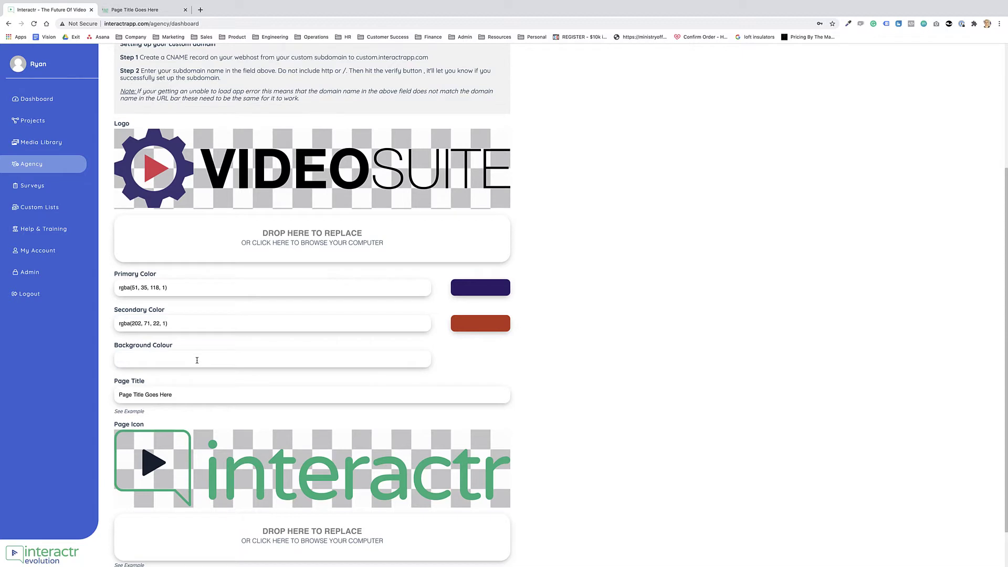
- Set the background colour to rgba(0, 0, 0, 0.5) and the Page Title to 'VideoSuite'
{"action": "left_click", "coordinate": [197, 360]}
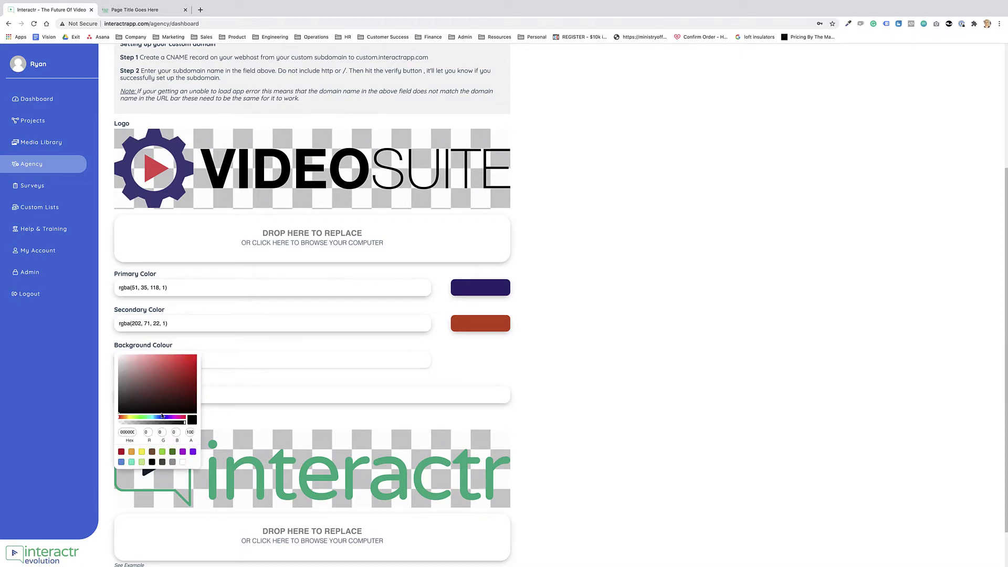
{"action": "left_click_drag", "start_coordinate": [168, 423], "coordinate": [156, 427]}
{"action": "left_click", "coordinate": [250, 379]}
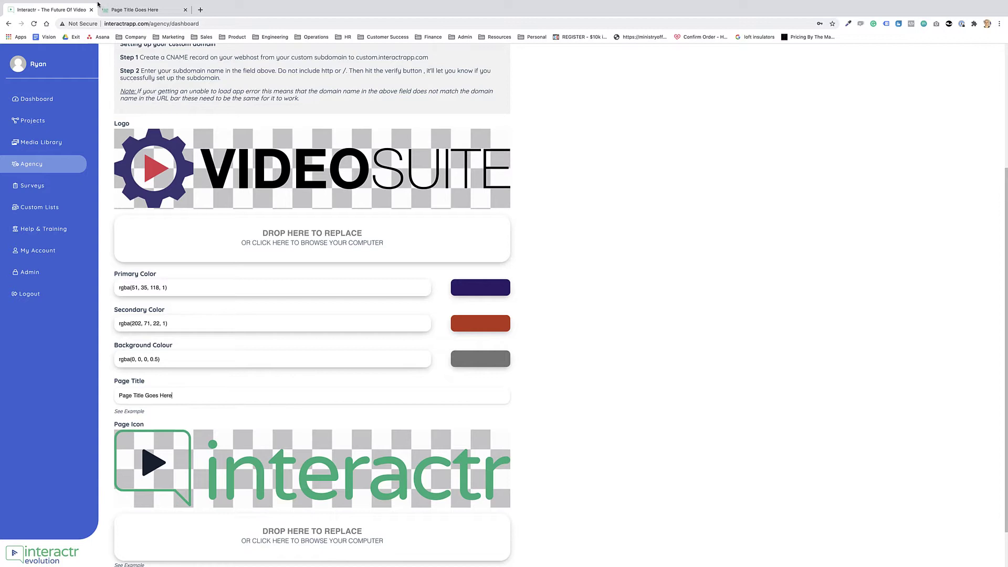
{"action": "triple_click", "coordinate": [181, 398]}
{"action": "type", "text": "VideoSuite"}
- Upload 'cog logo.png' from Finder as the agency Page Icon
{"action": "scroll", "coordinate": [525, 427], "scroll_direction": "down", "scroll_amount": 2}
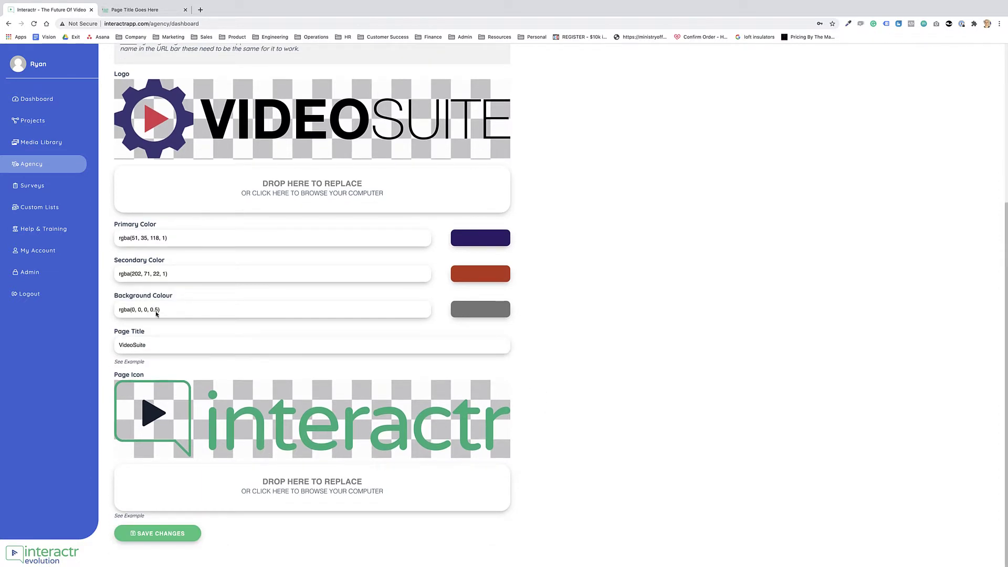
{"action": "mouse_move", "coordinate": [41, 3]}
{"action": "left_click", "coordinate": [23, 17]}
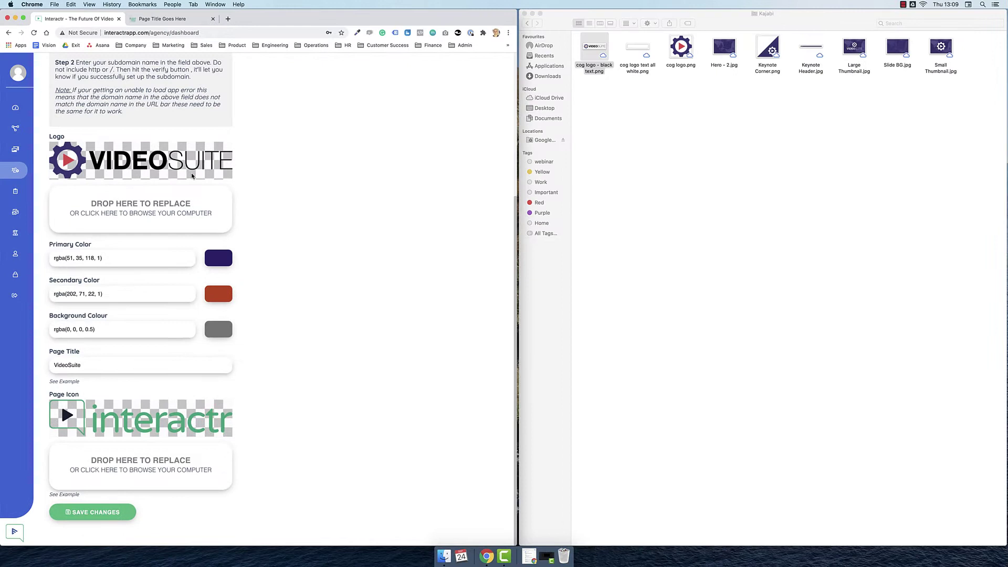
{"action": "left_click_drag", "start_coordinate": [680, 48], "coordinate": [163, 466]}
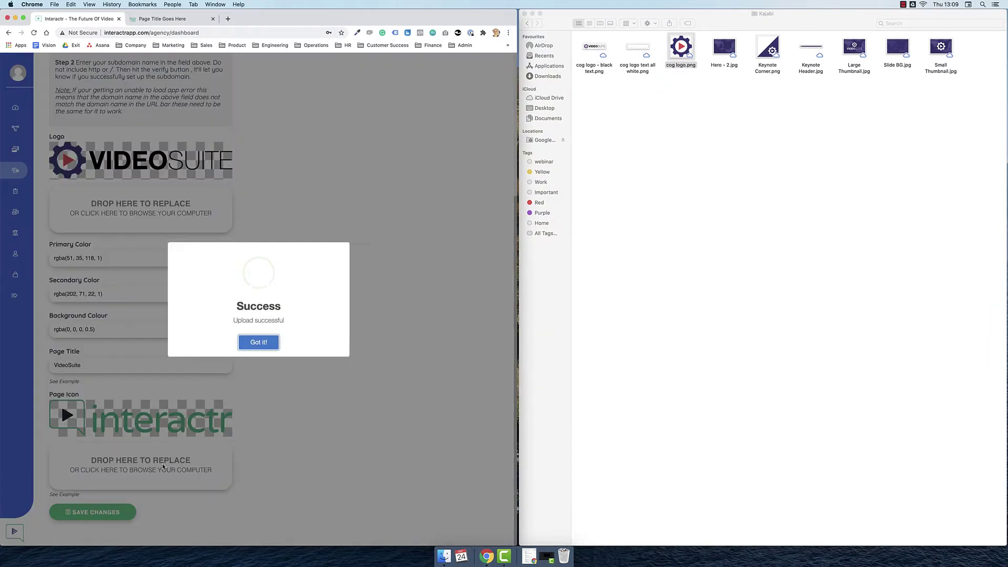
{"action": "left_click", "coordinate": [267, 345]}
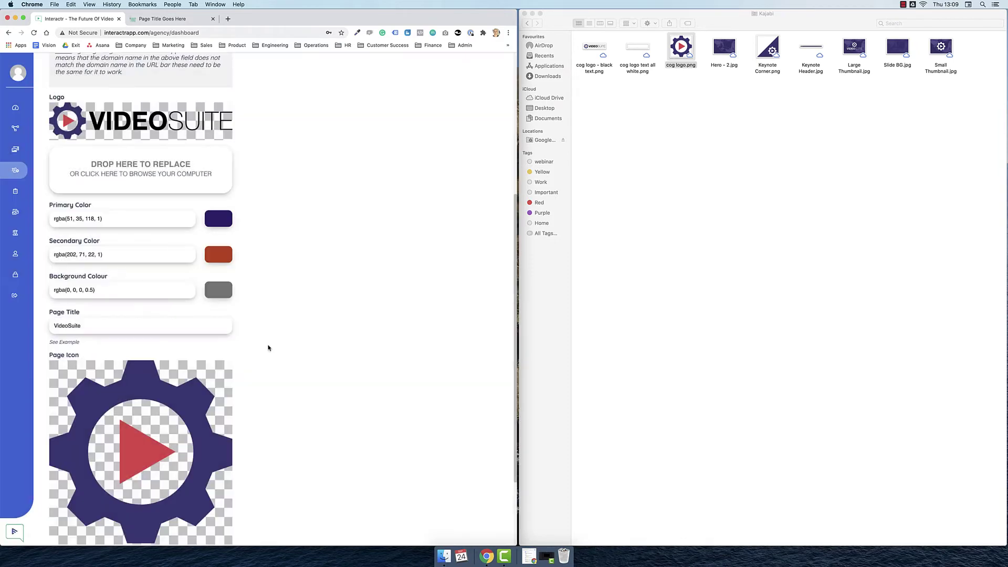
{"action": "left_click", "coordinate": [23, 19]}
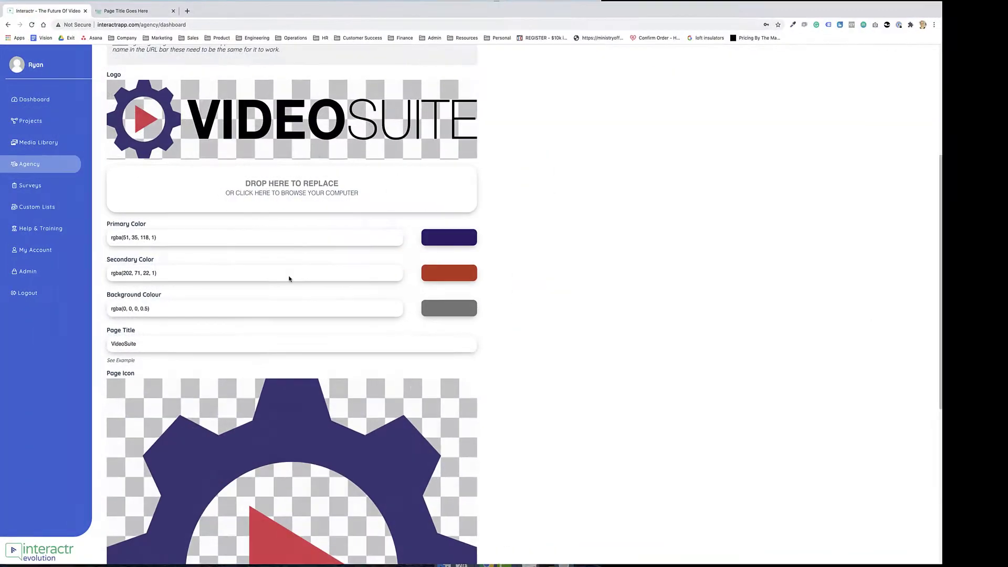
{"action": "scroll", "coordinate": [295, 406], "scroll_direction": "down", "scroll_amount": 8}
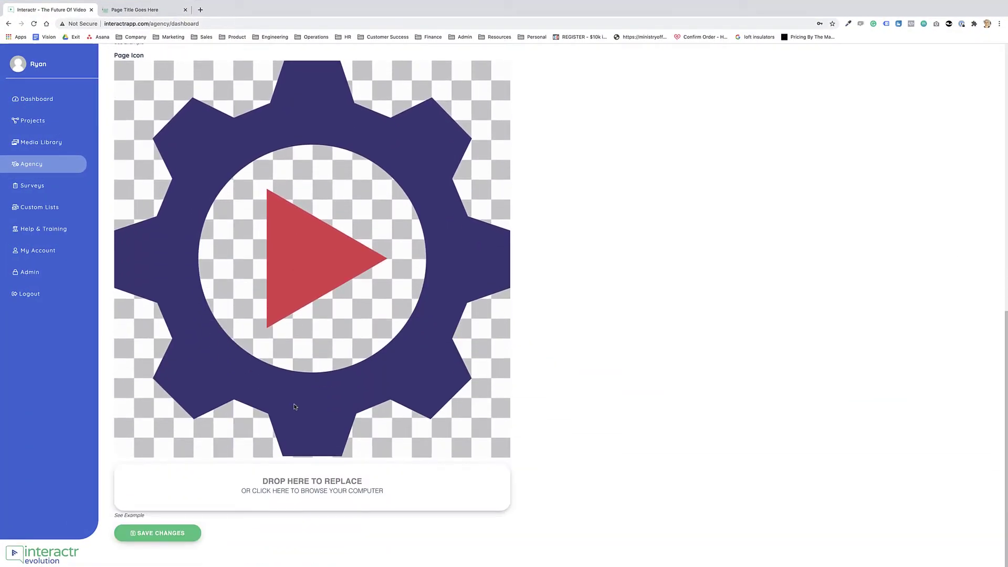
- Save the Agency Settings with the VideoSuite logo, icon, colours and title
{"action": "left_click", "coordinate": [147, 540]}
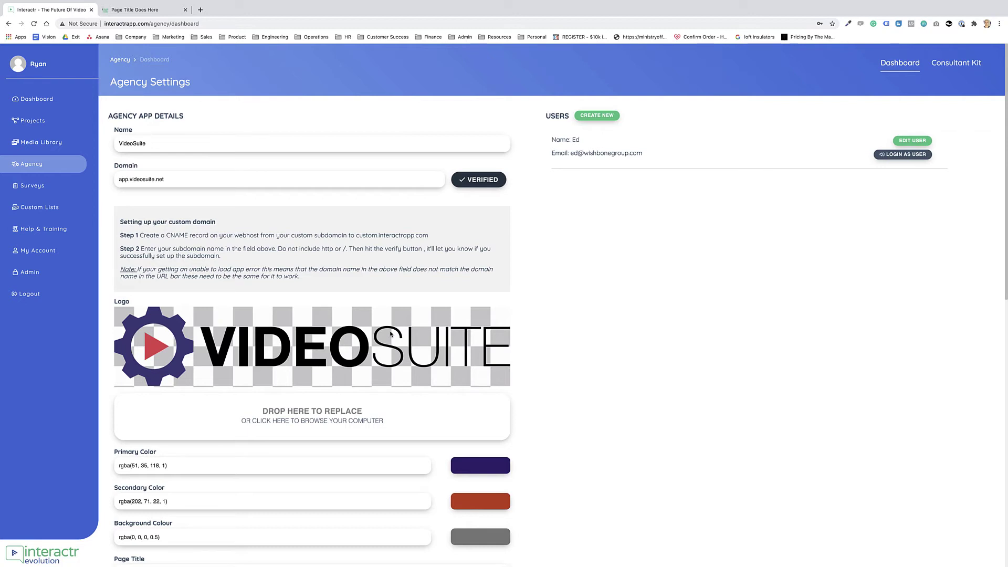
- Open app.videosuite.net in a new tab to view the branded login page
{"action": "left_click", "coordinate": [153, 11]}
{"action": "left_click", "coordinate": [200, 9]}
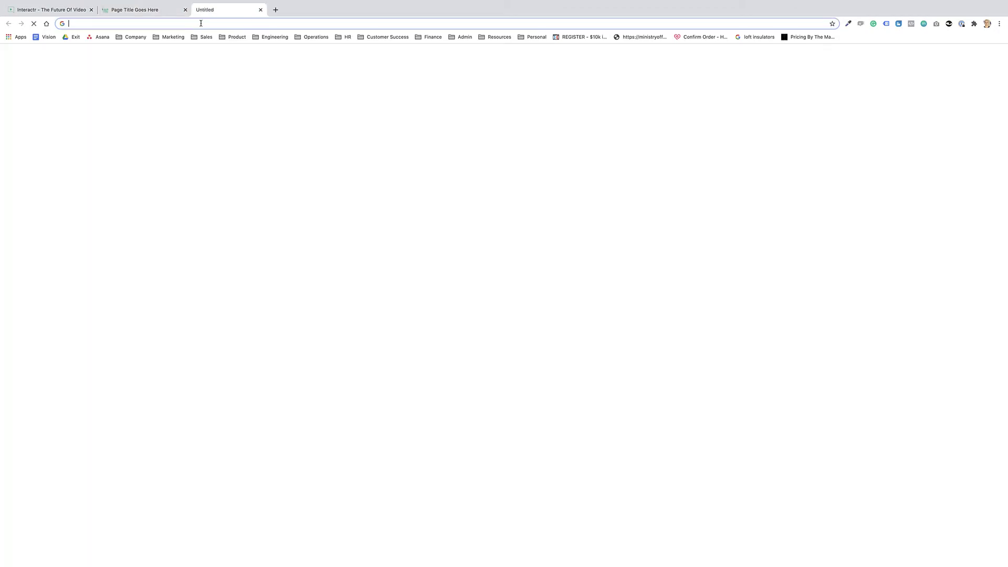
{"action": "left_click", "coordinate": [201, 24]}
{"action": "type", "text": "app.videosuite.net"}
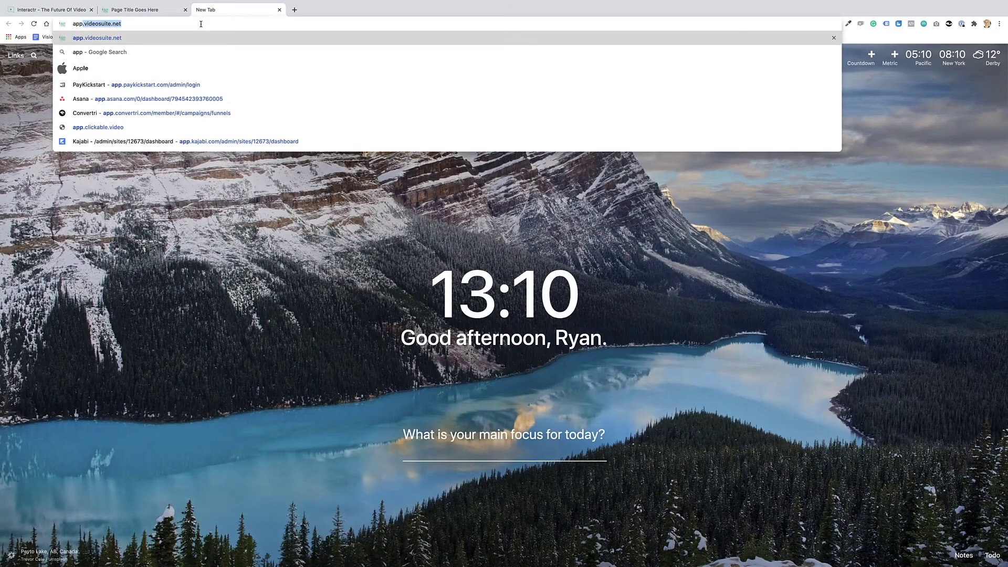
{"action": "key", "text": "Return"}
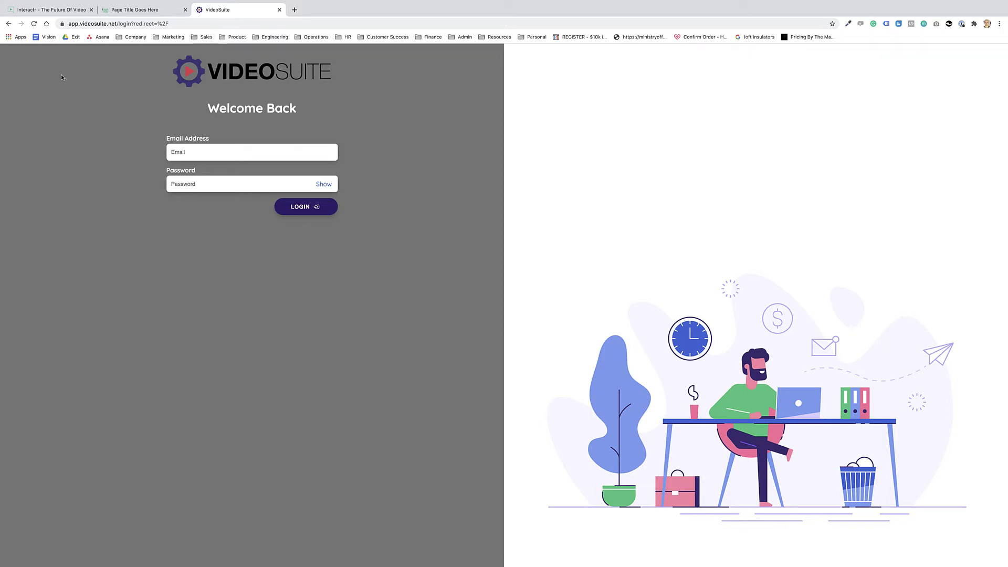
- Log in to VideoSuite with the saved account e-mail and the account password
{"action": "key", "text": "super+1"}
{"action": "scroll", "coordinate": [252, 455], "scroll_direction": "down", "scroll_amount": 2}
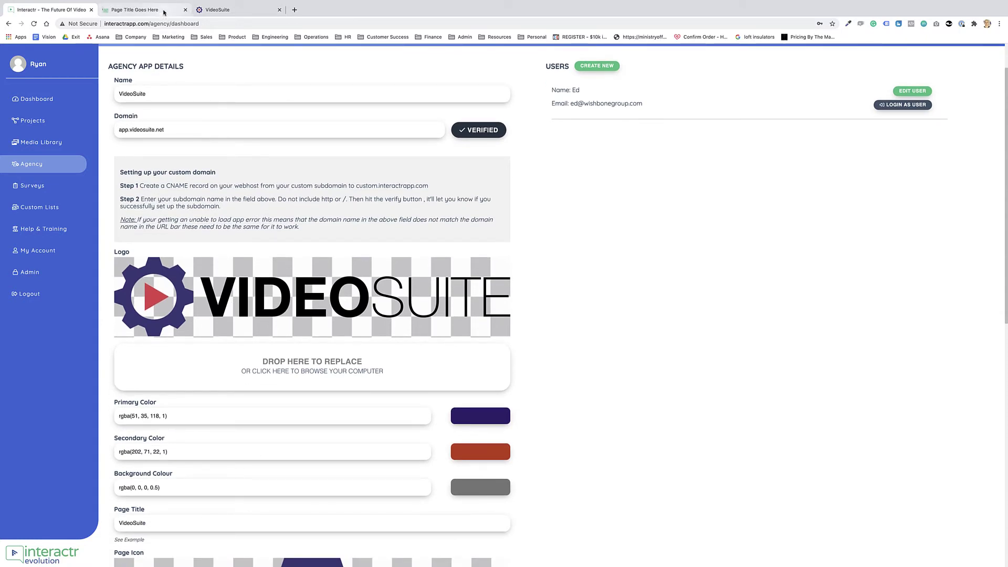
{"action": "left_click", "coordinate": [223, 11]}
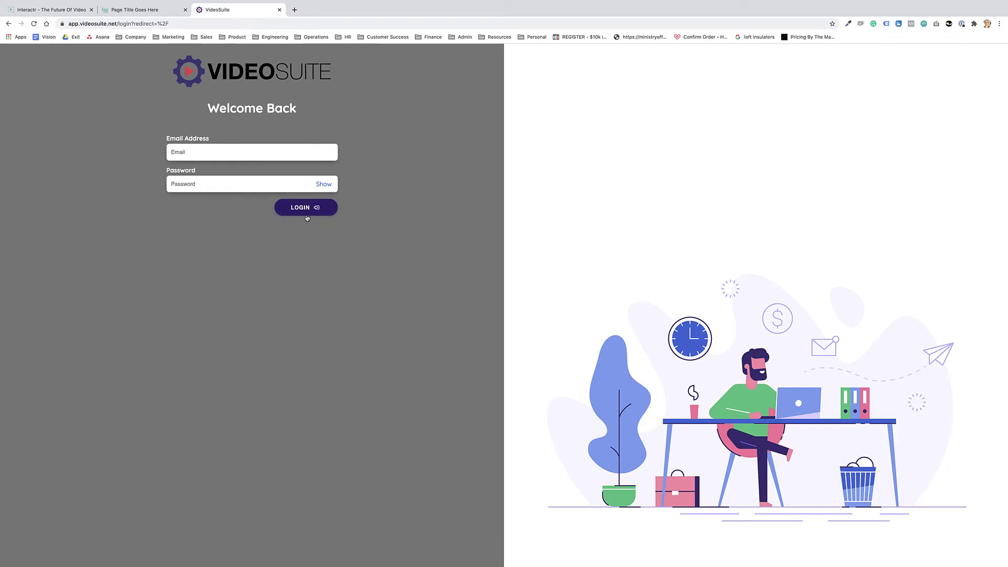
{"action": "left_click", "coordinate": [238, 159]}
{"action": "left_click", "coordinate": [210, 169]}
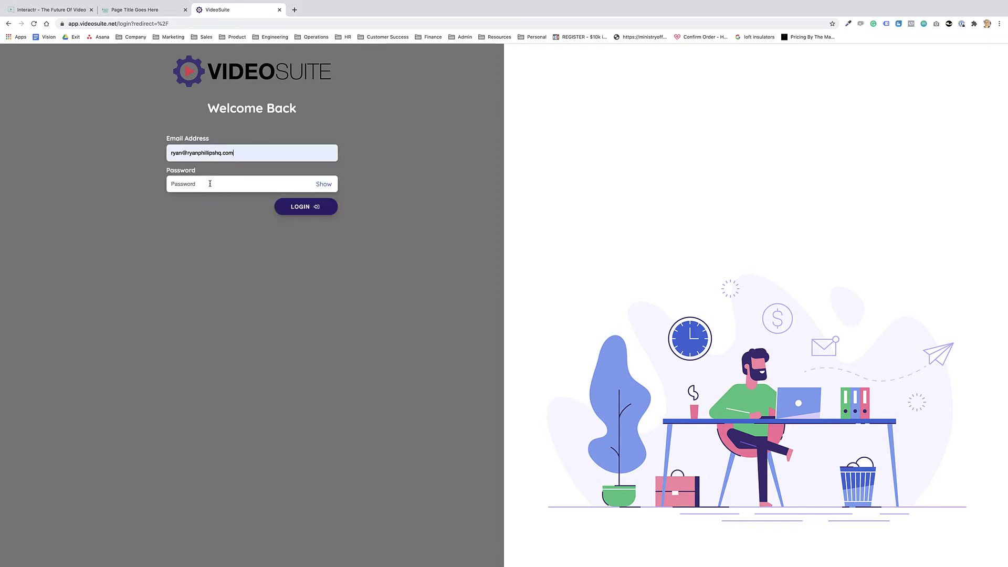
{"action": "left_click", "coordinate": [211, 183]}
{"action": "type", "text": "••"}
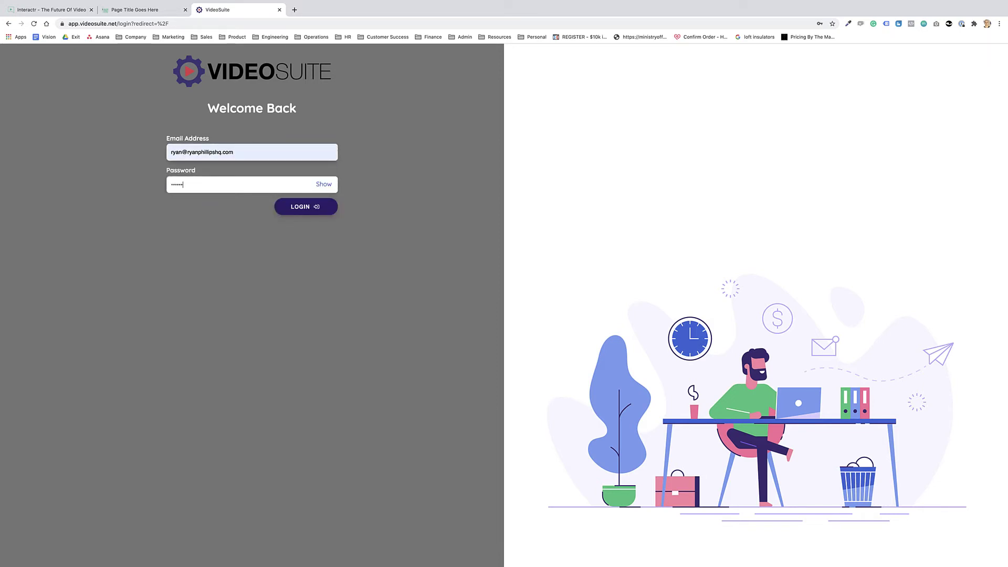
{"action": "left_click", "coordinate": [280, 210]}
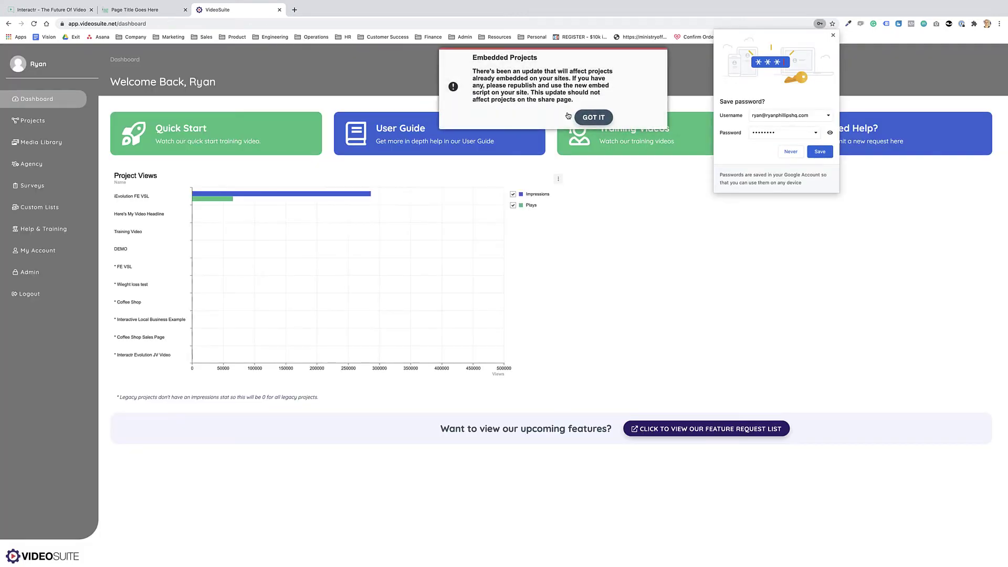
- Dismiss the Embedded Projects notice and save-password prompt, then compare the dashboard with the Interactr tab
{"action": "left_click", "coordinate": [593, 116]}
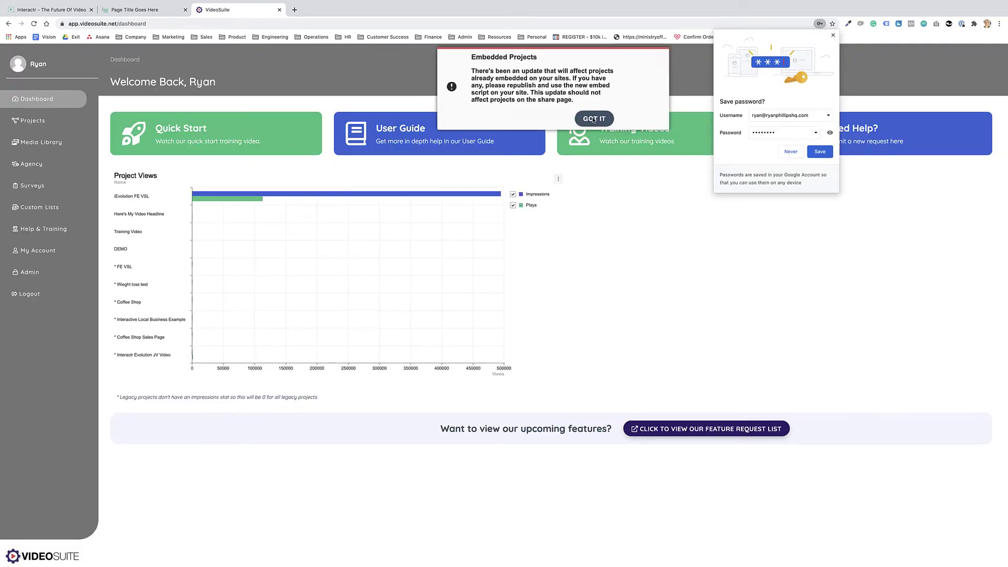
{"action": "left_click", "coordinate": [833, 35]}
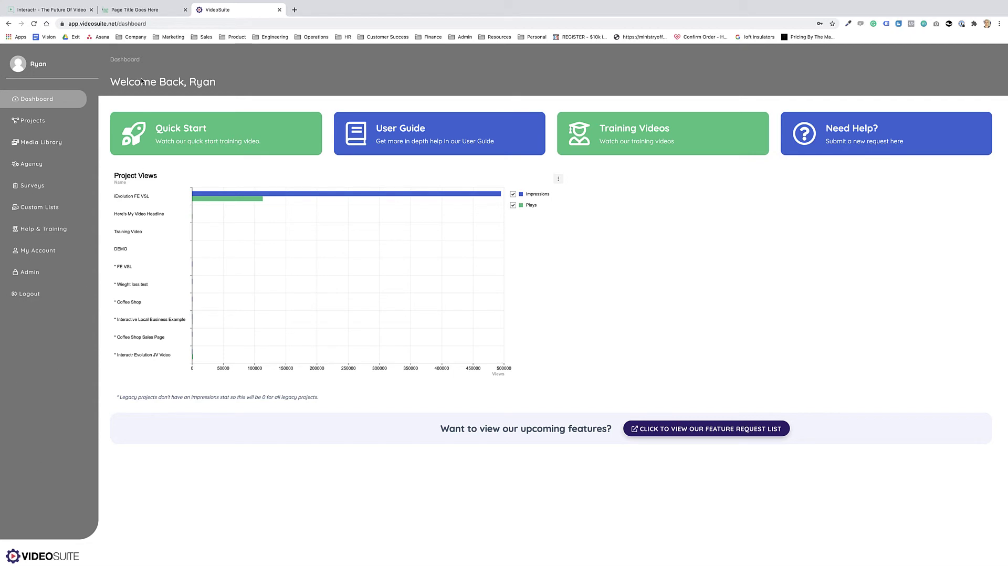
{"action": "mouse_move", "coordinate": [477, 258]}
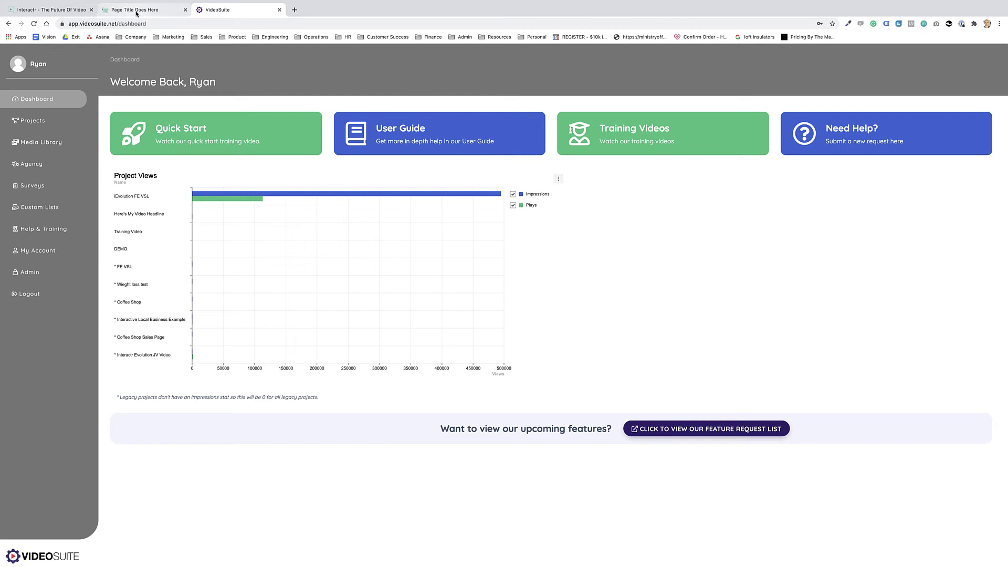
{"action": "left_click", "coordinate": [146, 10]}
{"action": "left_click", "coordinate": [221, 12]}
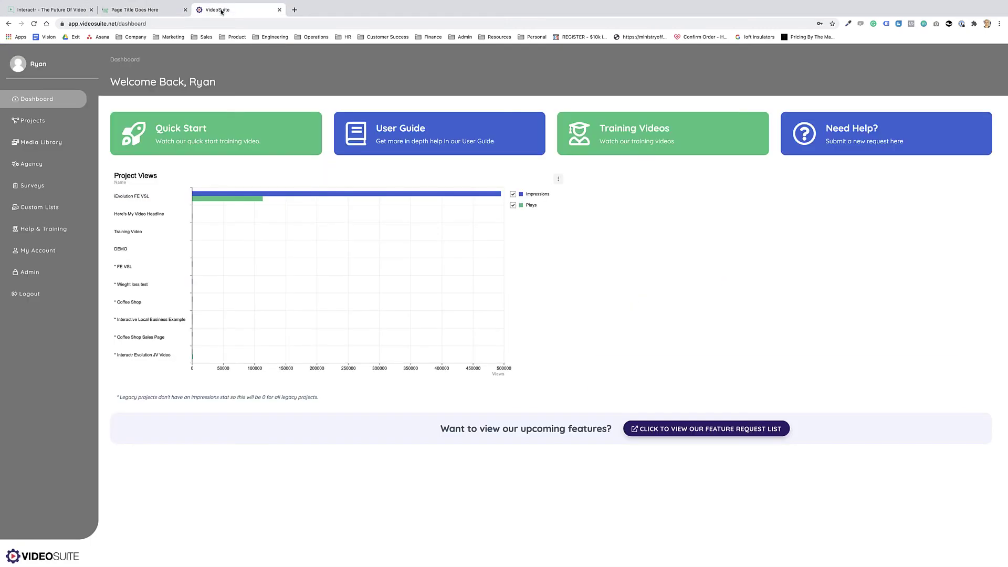
{"action": "left_click", "coordinate": [158, 10]}
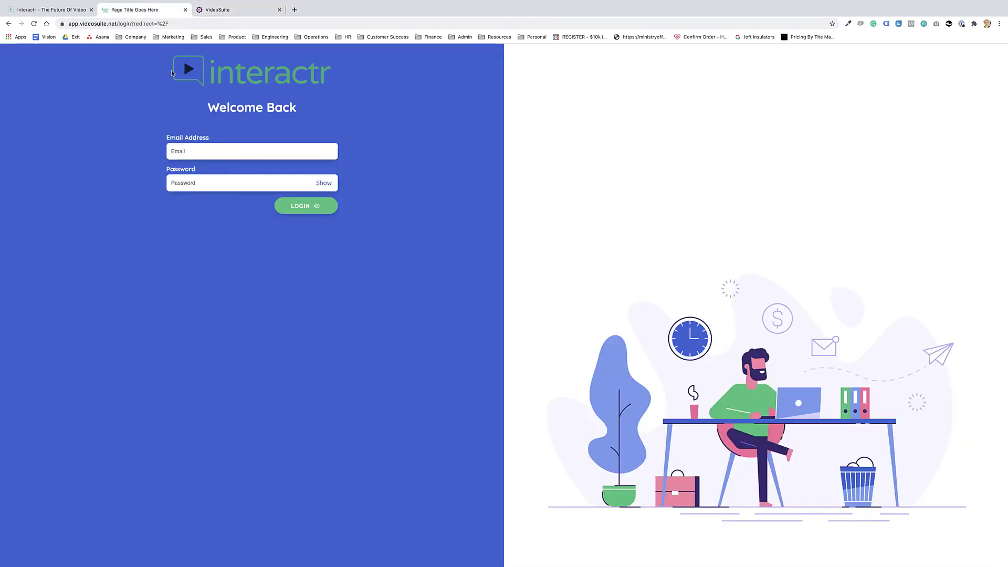
{"action": "left_click", "coordinate": [249, 12]}
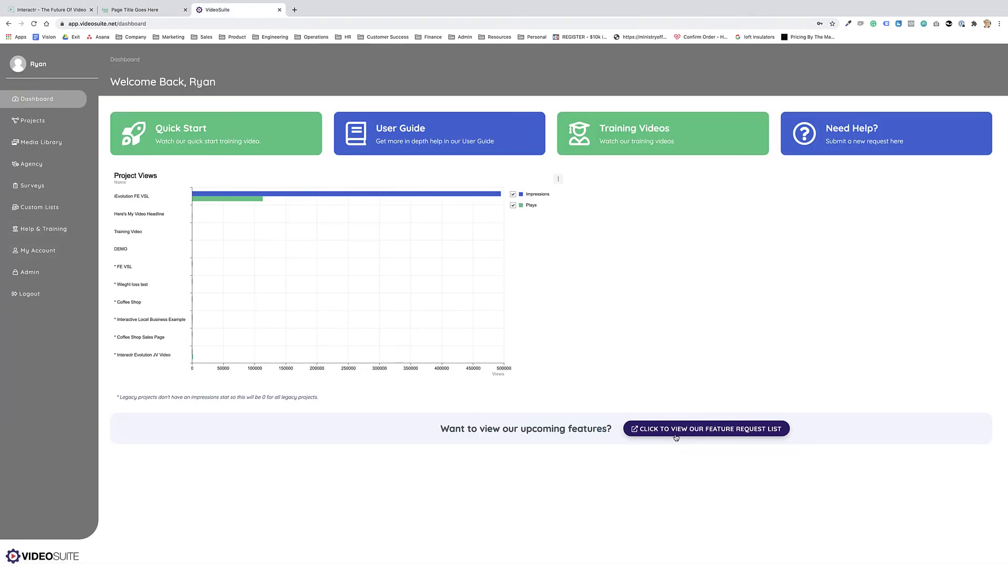
- Paste the dark purple value into the agency's Background Colour
{"action": "left_click", "coordinate": [52, 10]}
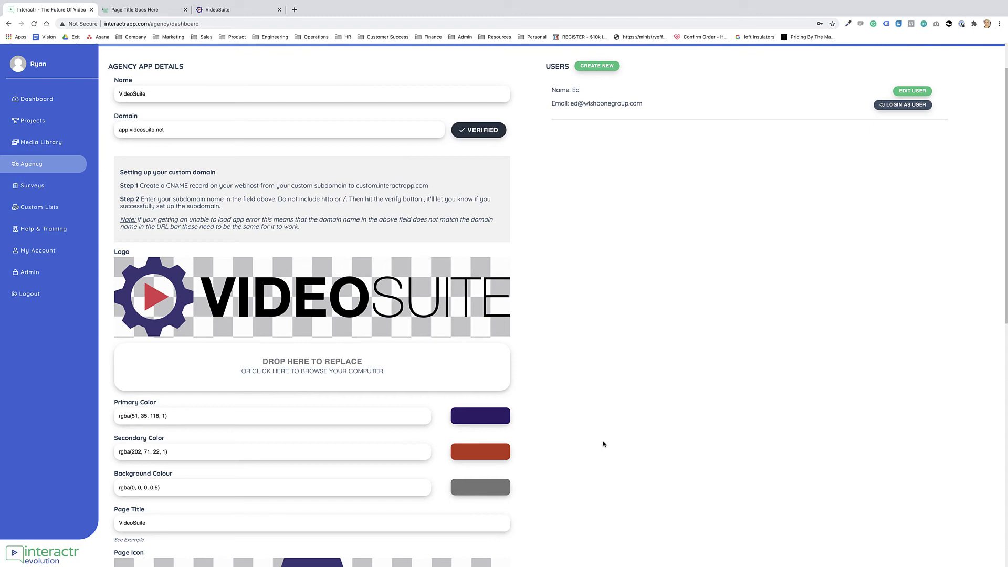
{"action": "left_click", "coordinate": [315, 416]}
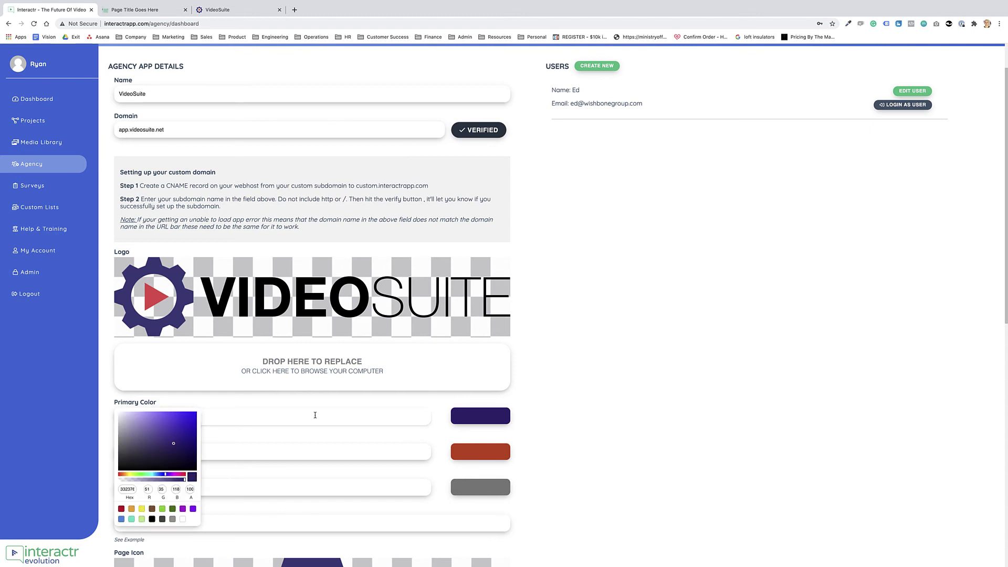
{"action": "left_click", "coordinate": [660, 439]}
{"action": "left_click", "coordinate": [331, 488]}
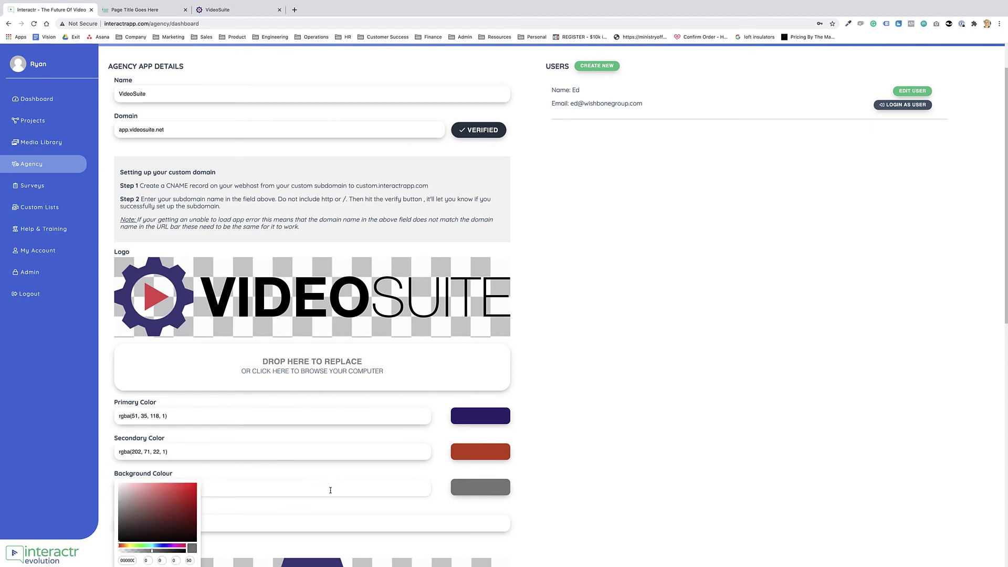
{"action": "type", "text": "rgba(51, 35, 118, 1)"}
{"action": "left_click", "coordinate": [606, 492]}
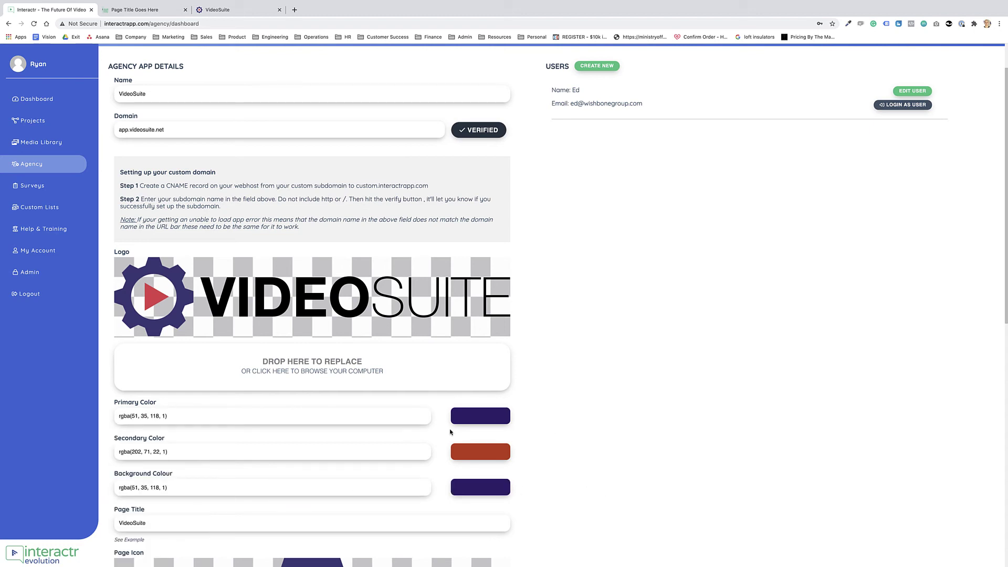
- Paste orange rgba(202, 71, 22, 1) into Primary Color
{"action": "left_click", "coordinate": [384, 454]}
{"action": "left_click", "coordinate": [647, 440]}
{"action": "left_click", "coordinate": [378, 416]}
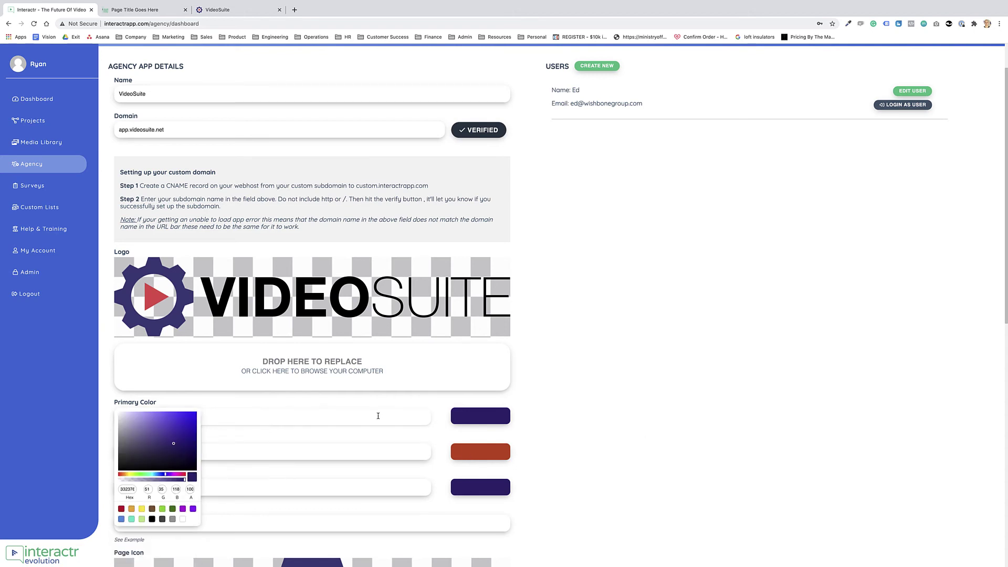
{"action": "type", "text": "rgba(202, 71, 22, 1)"}
{"action": "left_click", "coordinate": [621, 434]}
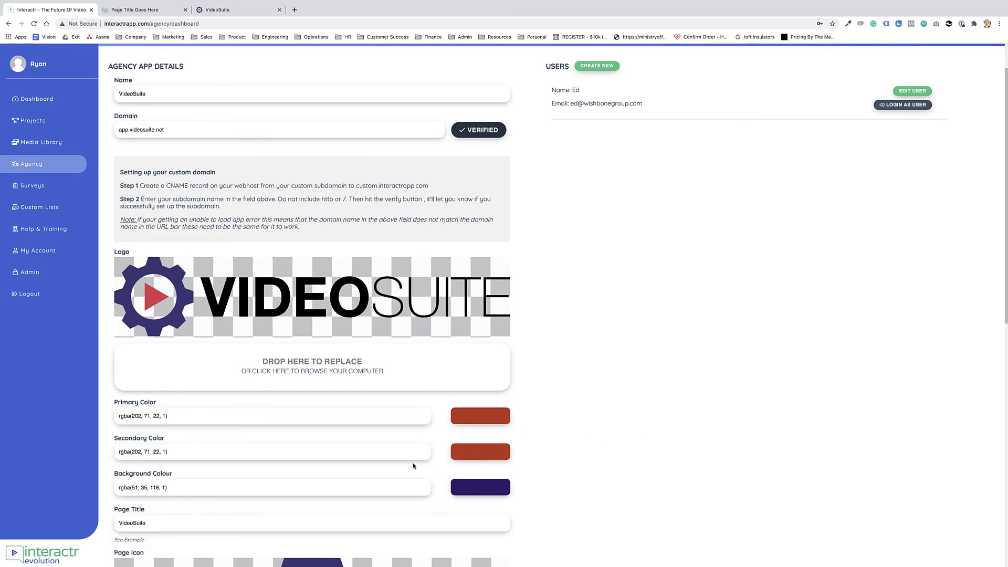
- Set Secondary Color to yellow rgba(243, 251, 19, 1) and save the agency colours
{"action": "left_click", "coordinate": [472, 456]}
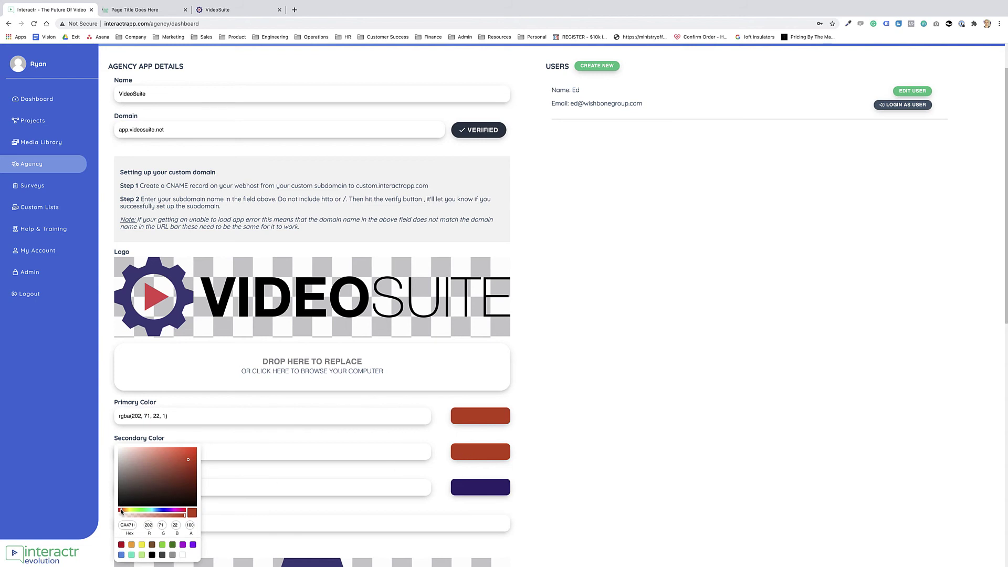
{"action": "left_click_drag", "start_coordinate": [122, 512], "coordinate": [132, 512]}
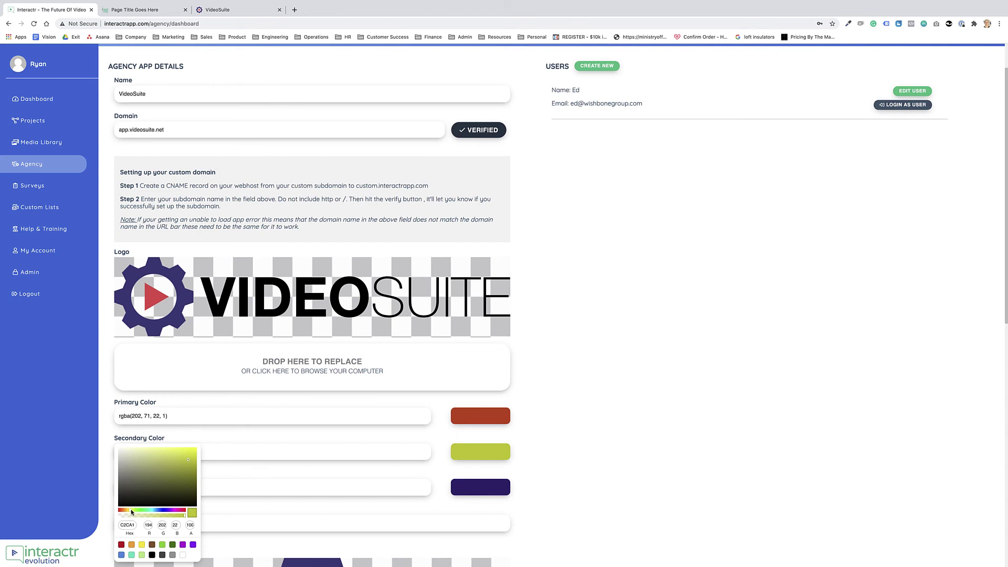
{"action": "left_click_drag", "start_coordinate": [189, 461], "coordinate": [192, 451]}
{"action": "left_click", "coordinate": [610, 479]}
{"action": "scroll", "coordinate": [400, 442], "scroll_direction": "down", "scroll_amount": 10}
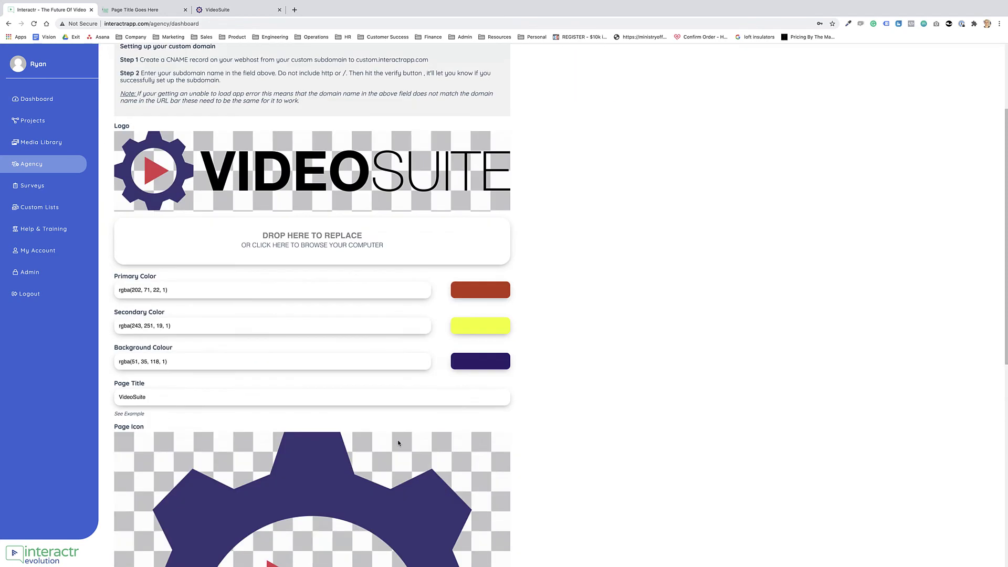
{"action": "left_click", "coordinate": [184, 535]}
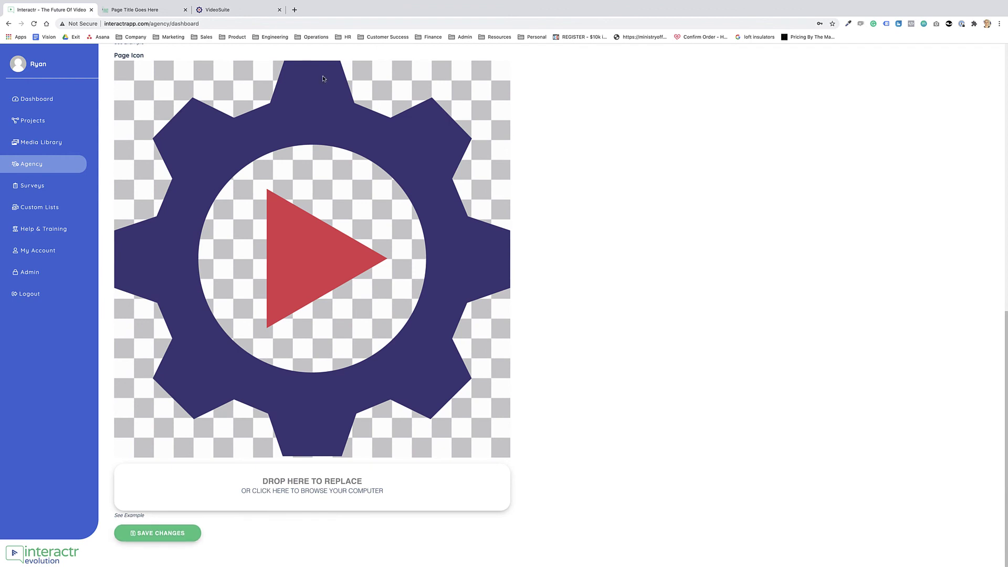
{"action": "left_click", "coordinate": [254, 15]}
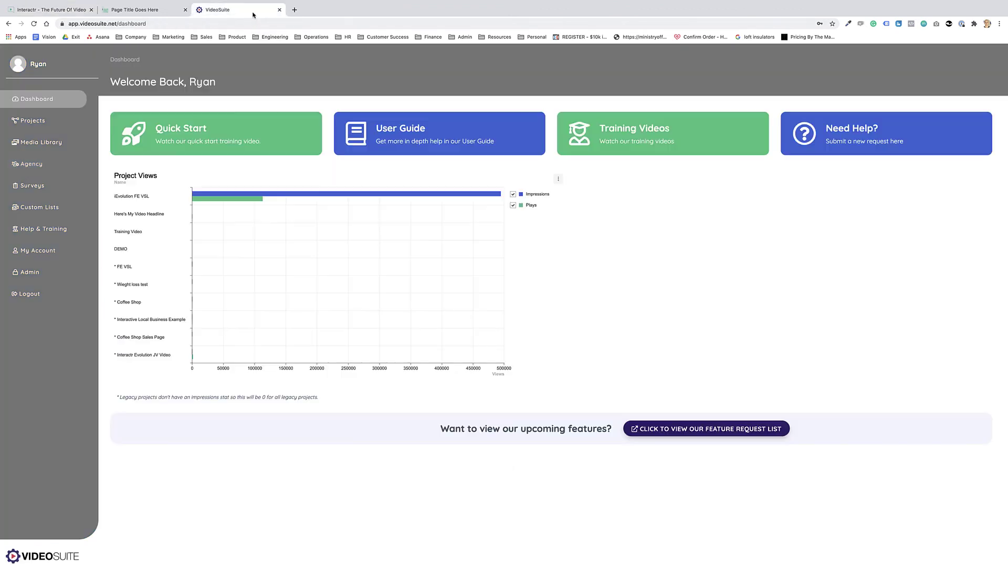
- Reload the VideoSuite dashboard to check the purple and orange branding, then return to Interactr
{"action": "left_click", "coordinate": [34, 24]}
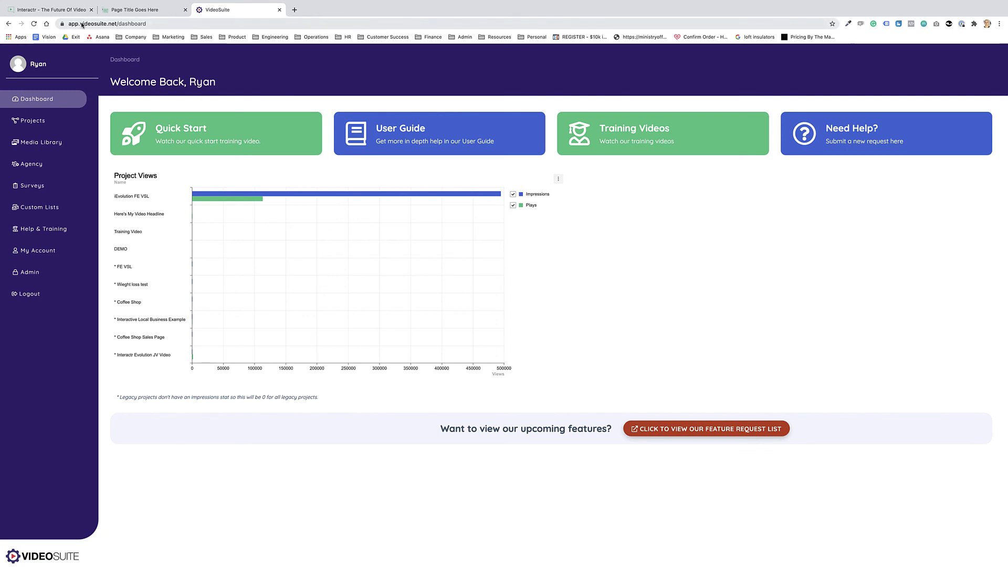
{"action": "left_click", "coordinate": [53, 10]}
{"action": "scroll", "coordinate": [560, 356], "scroll_direction": "up", "scroll_amount": 2}
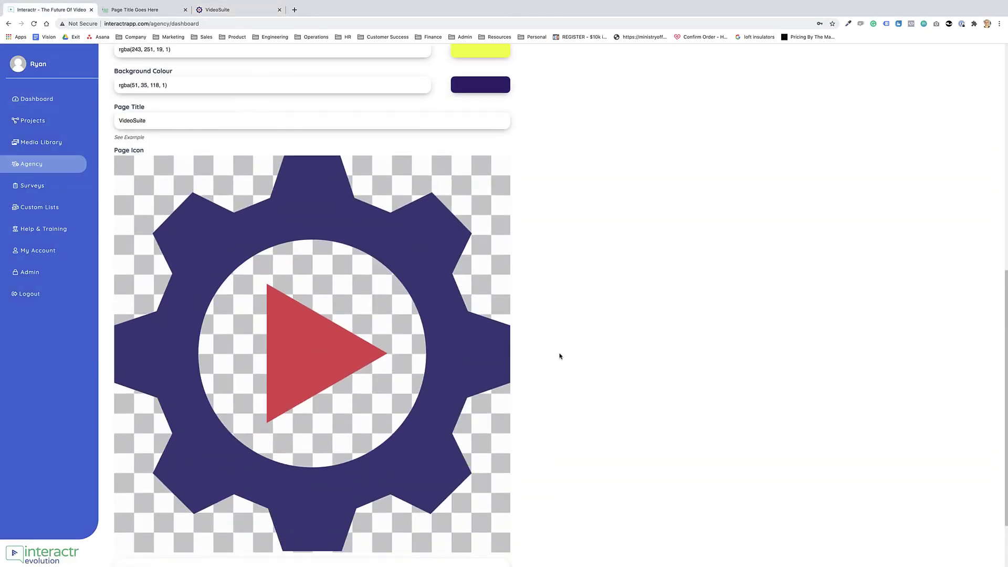
{"action": "scroll", "coordinate": [560, 356], "scroll_direction": "up", "scroll_amount": 5}
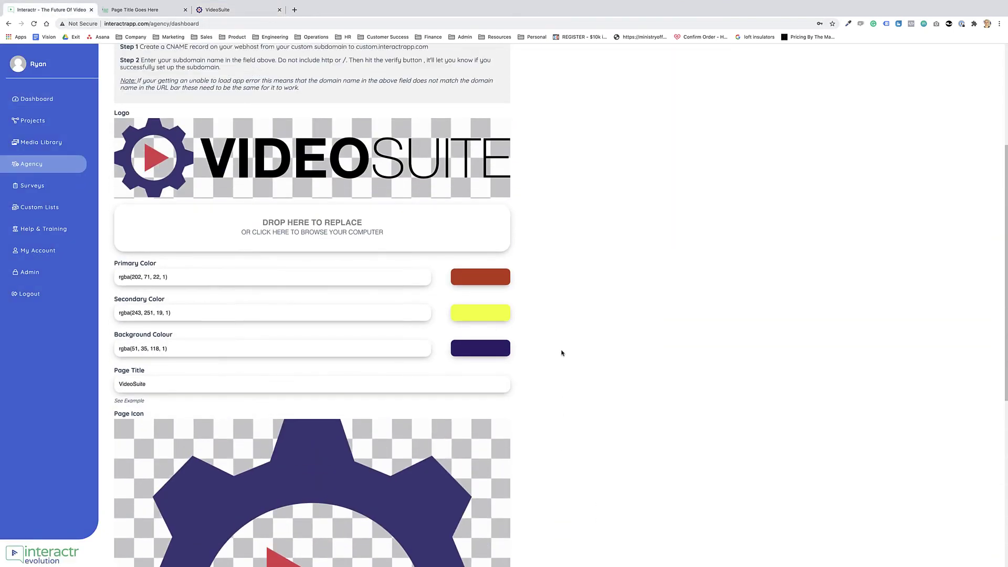
{"action": "scroll", "coordinate": [562, 353], "scroll_direction": "up", "scroll_amount": 4}
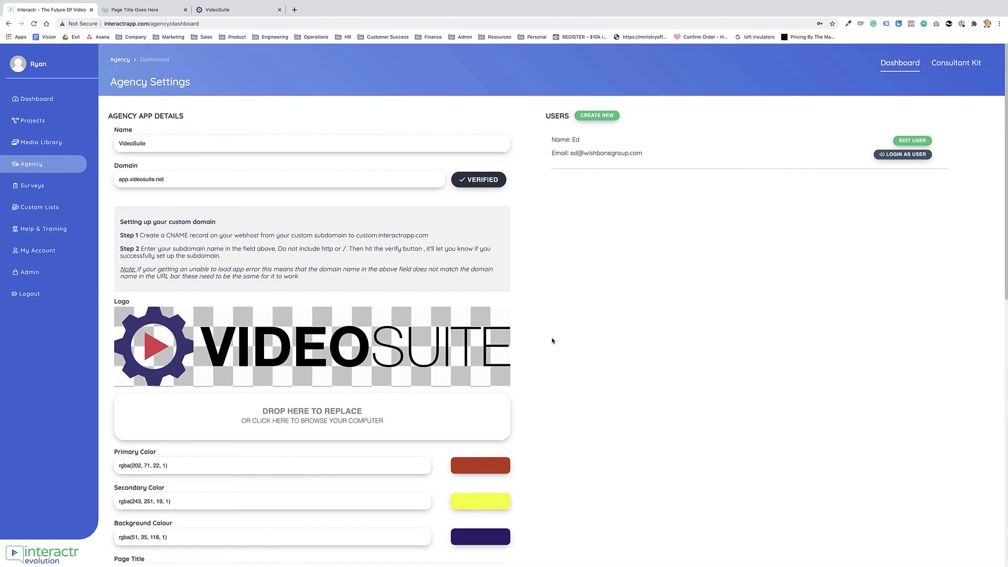